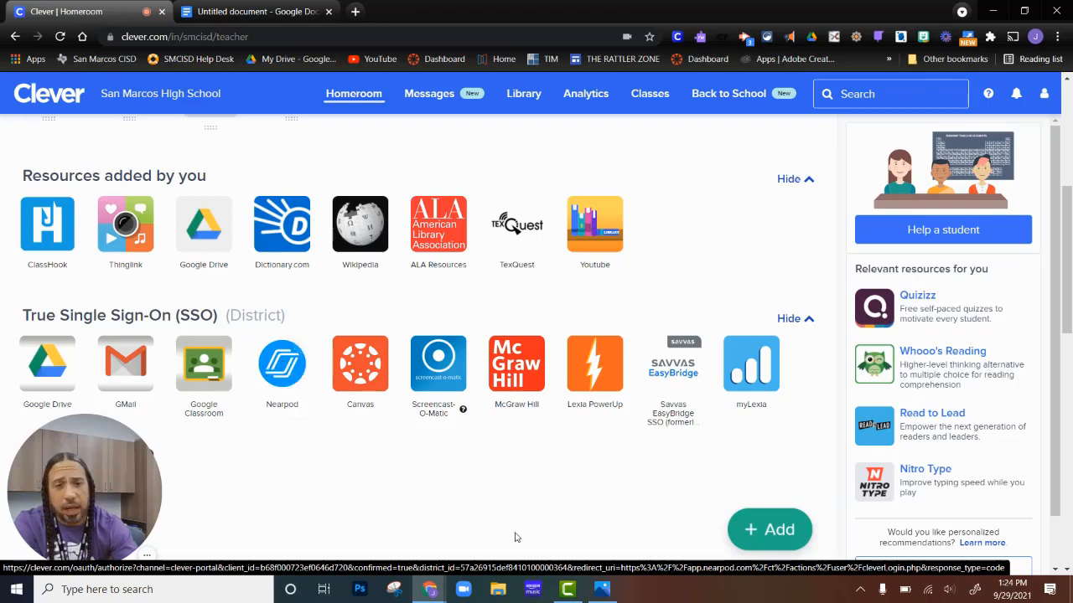
Open Nearpod from the district single sign-on resources in Clever.
click(604, 597)
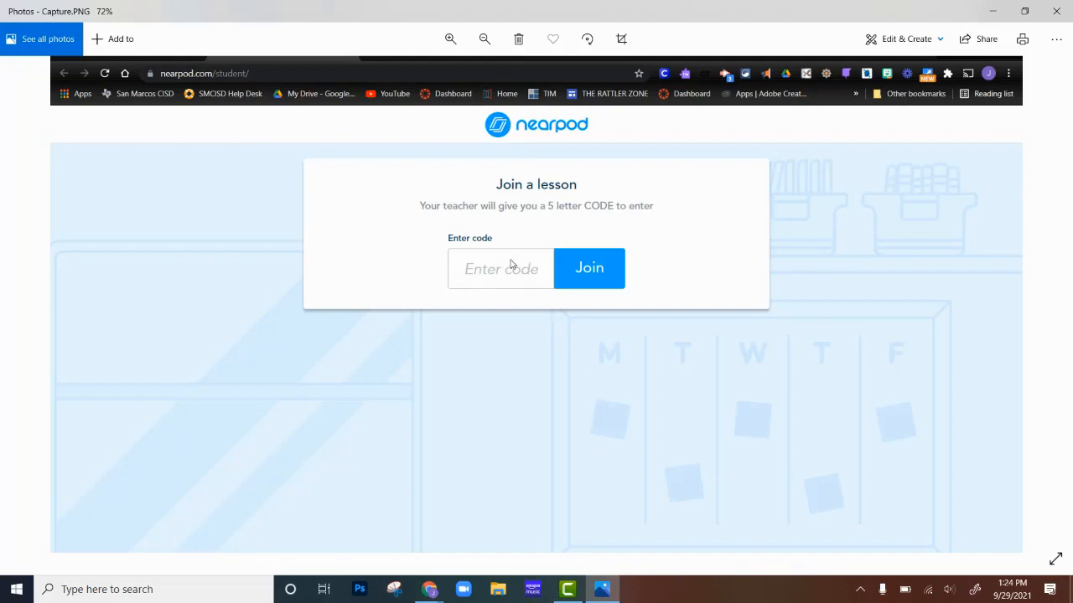
click(994, 12)
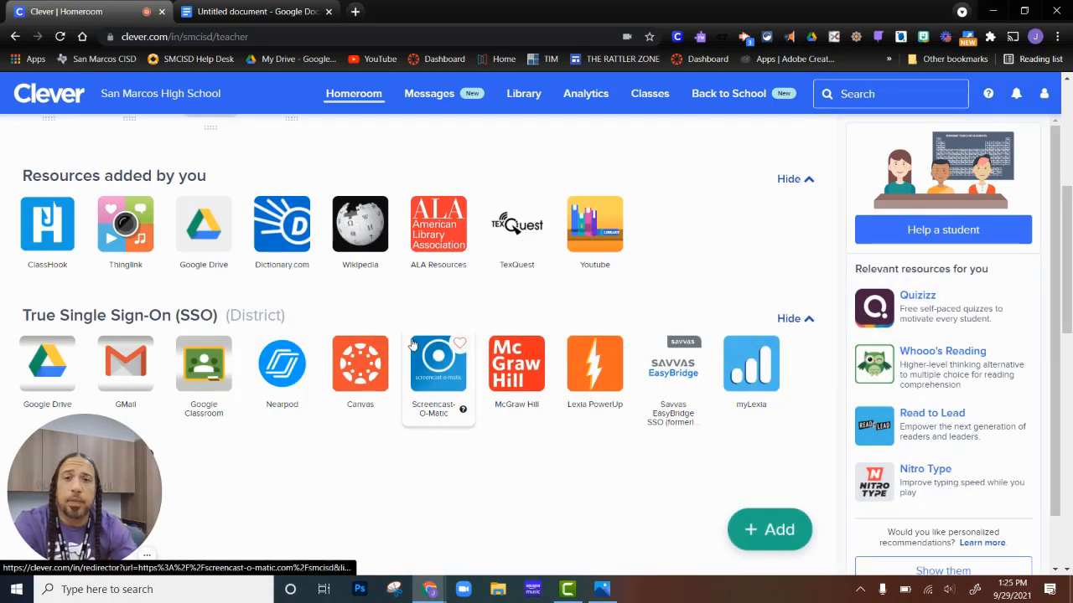
click(289, 371)
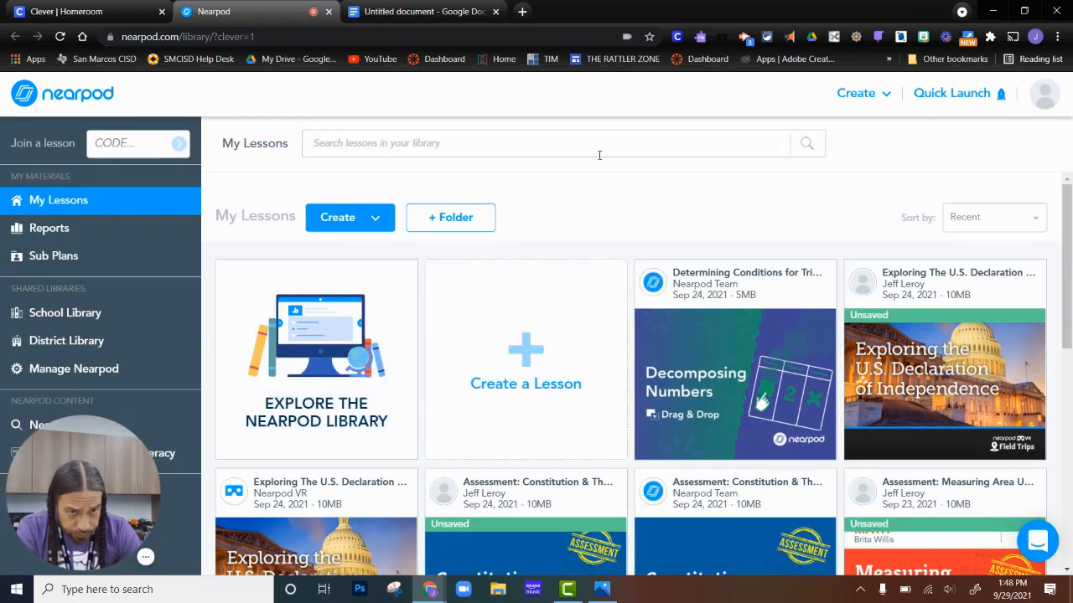
mouse_move(641, 279)
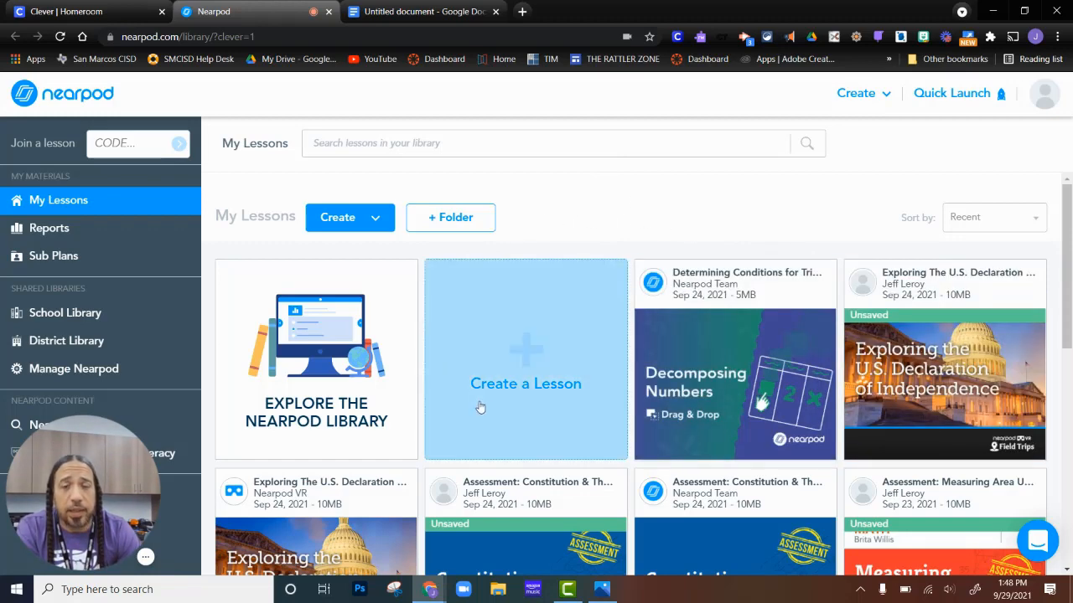
mouse_move(697, 398)
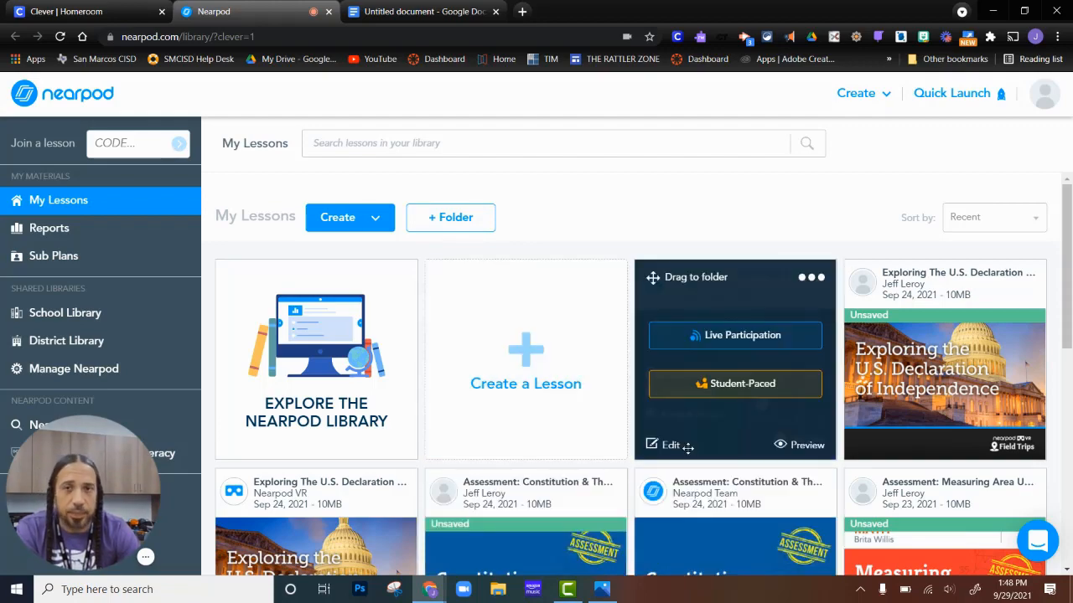
drag(87, 478, 399, 464)
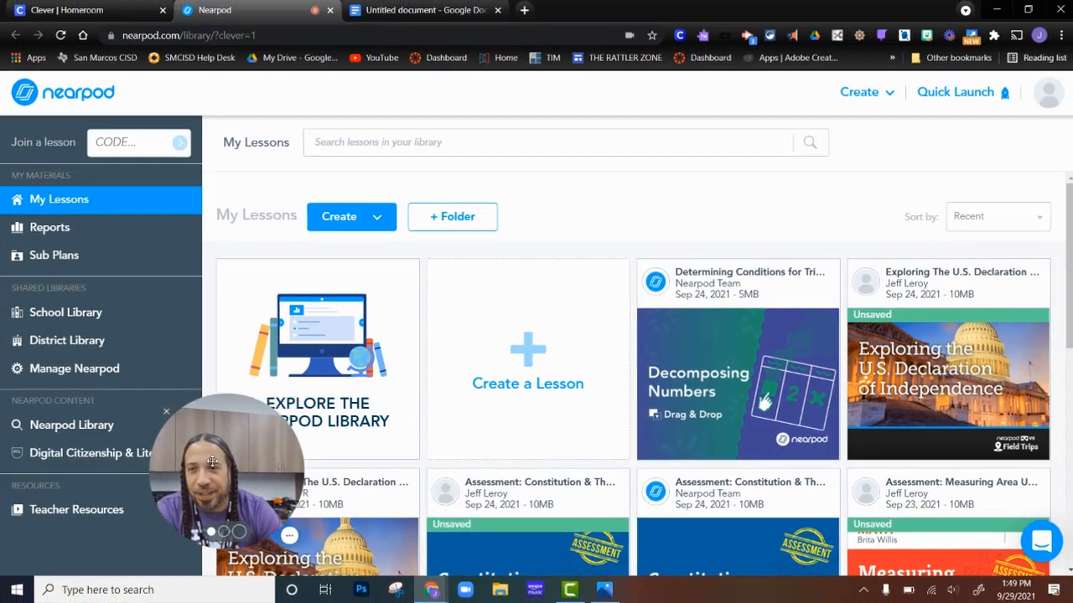
drag(212, 461, 115, 486)
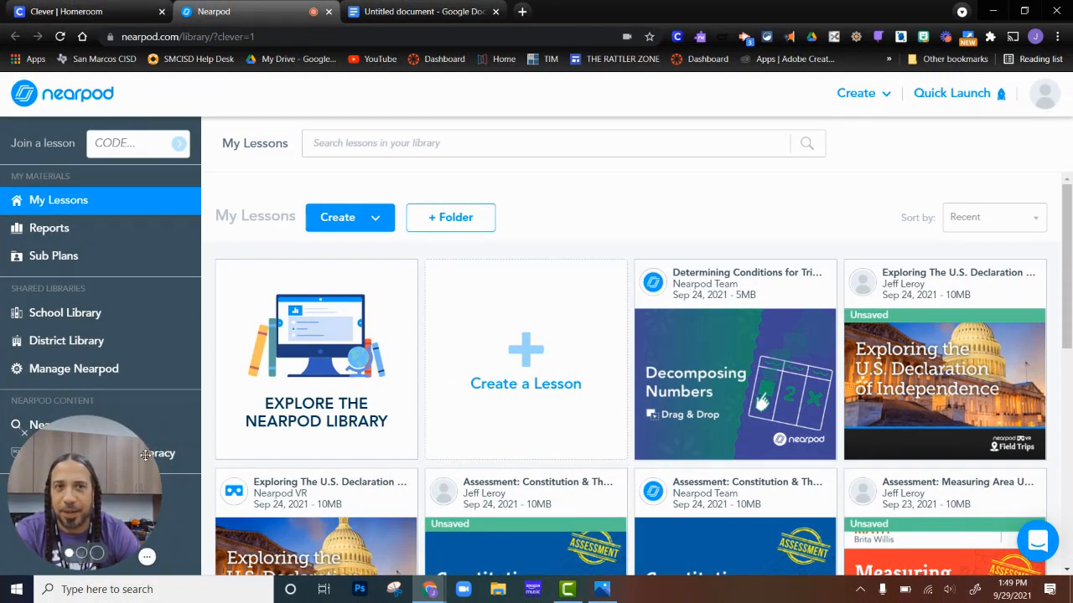
Create a new lesson and name it Rapid Land Changes using the suggested title.
click(885, 101)
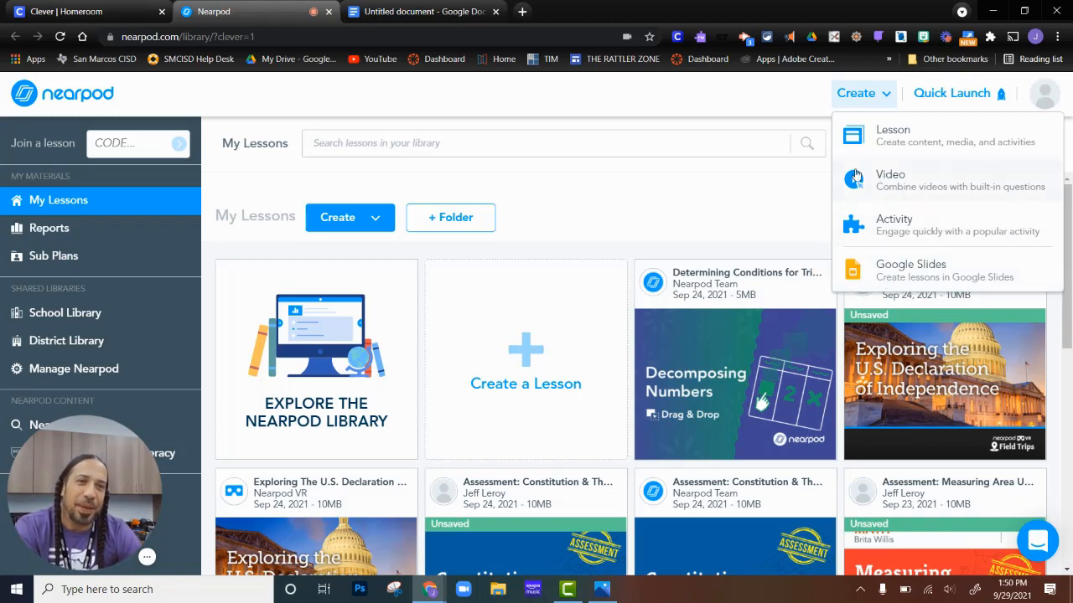
click(899, 136)
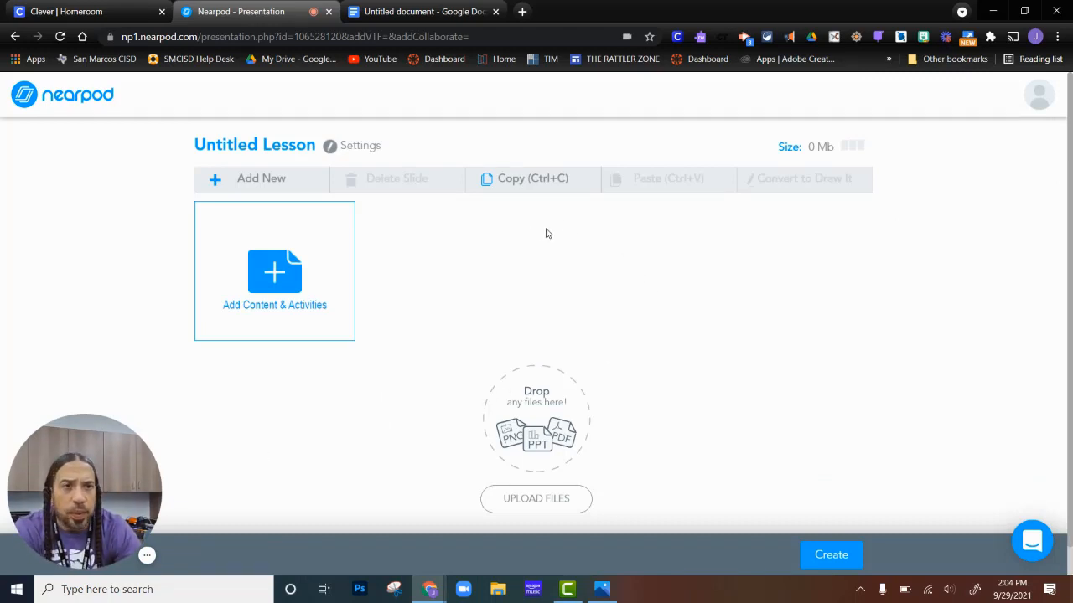
click(283, 148)
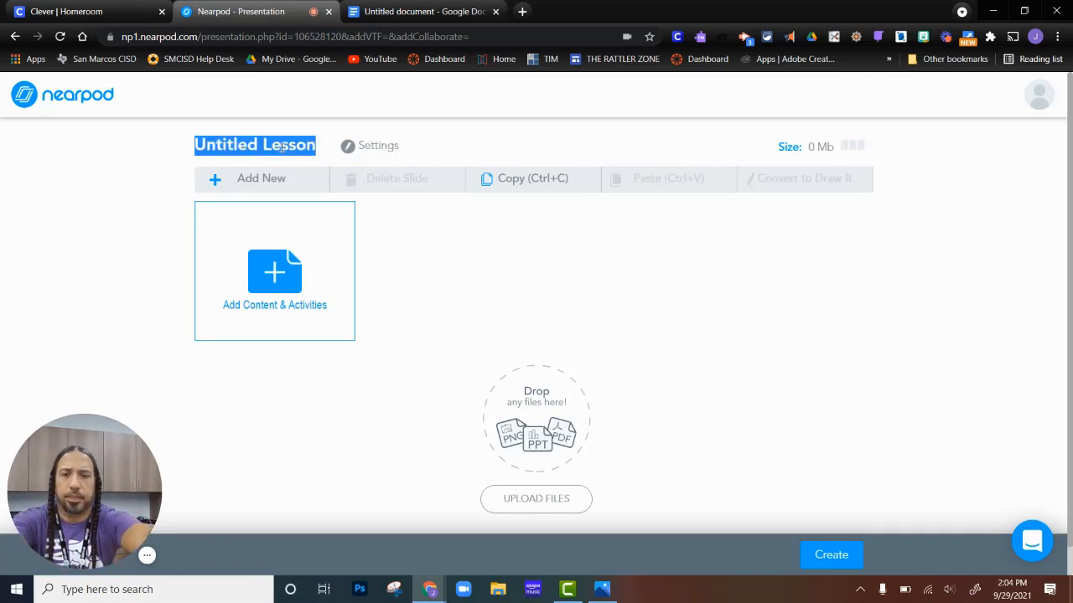
text(r)
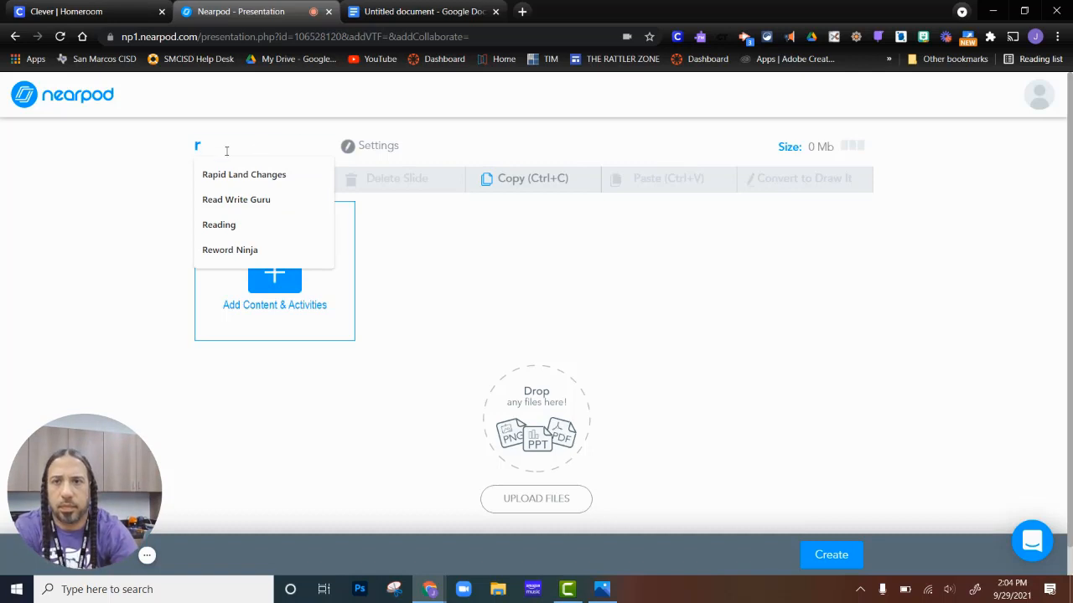
click(252, 174)
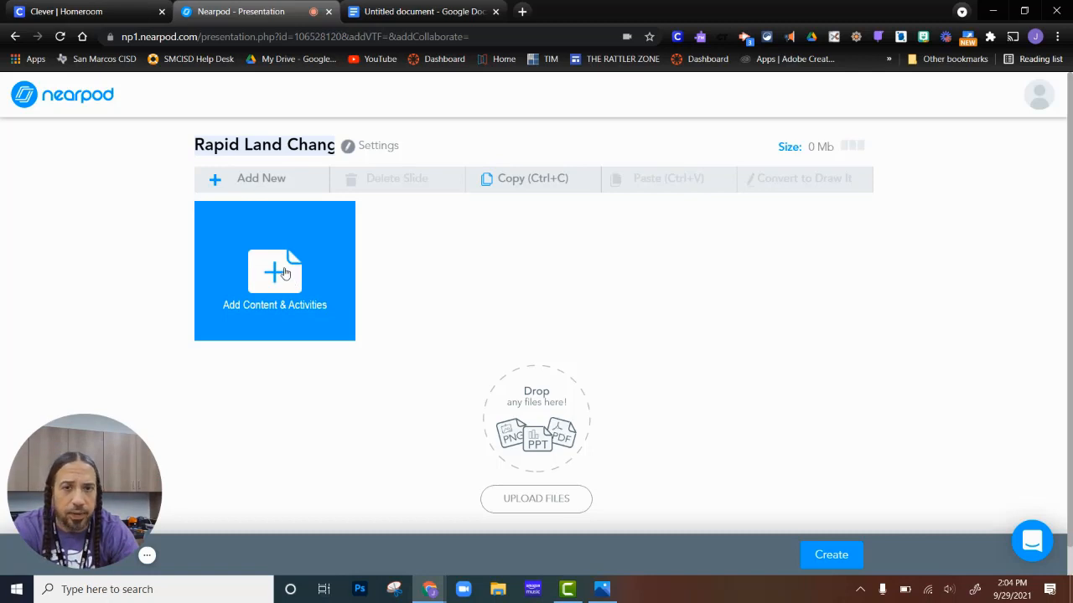
Browse the content and activity types available for adding to the lesson.
click(279, 273)
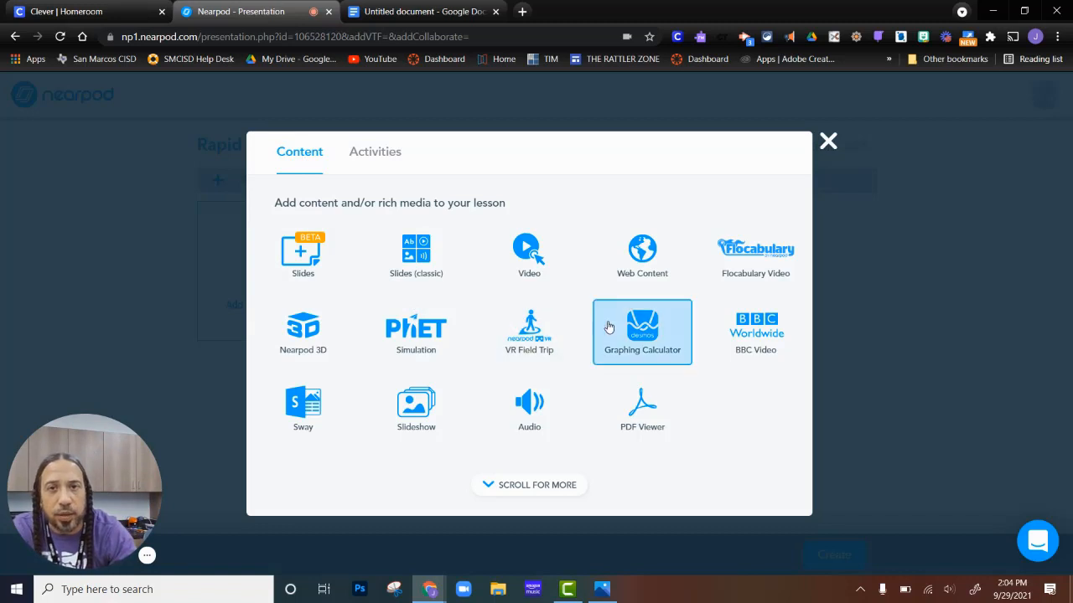
click(381, 158)
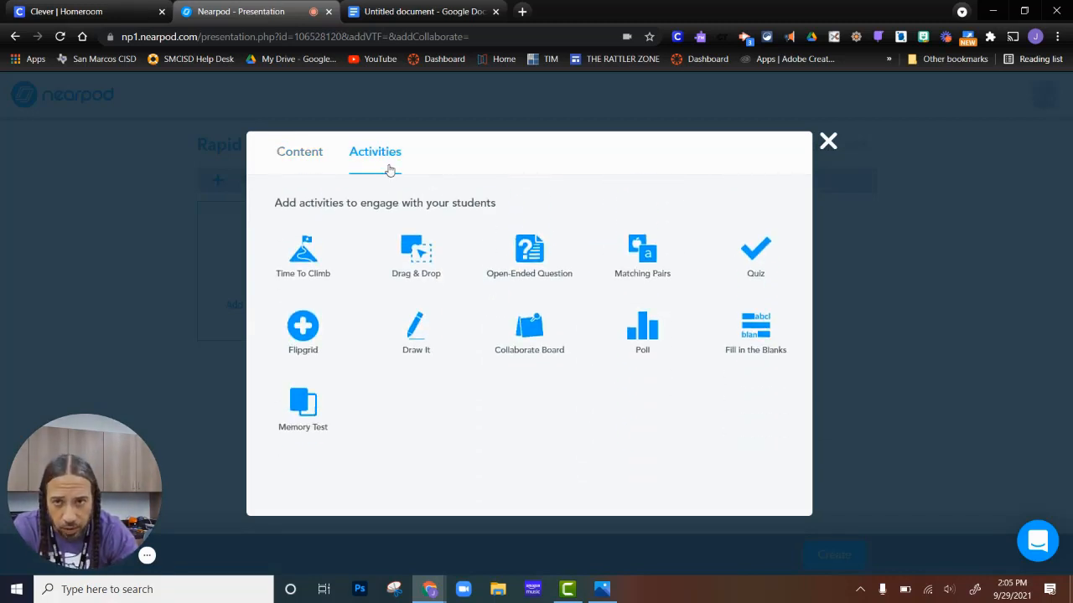
click(308, 160)
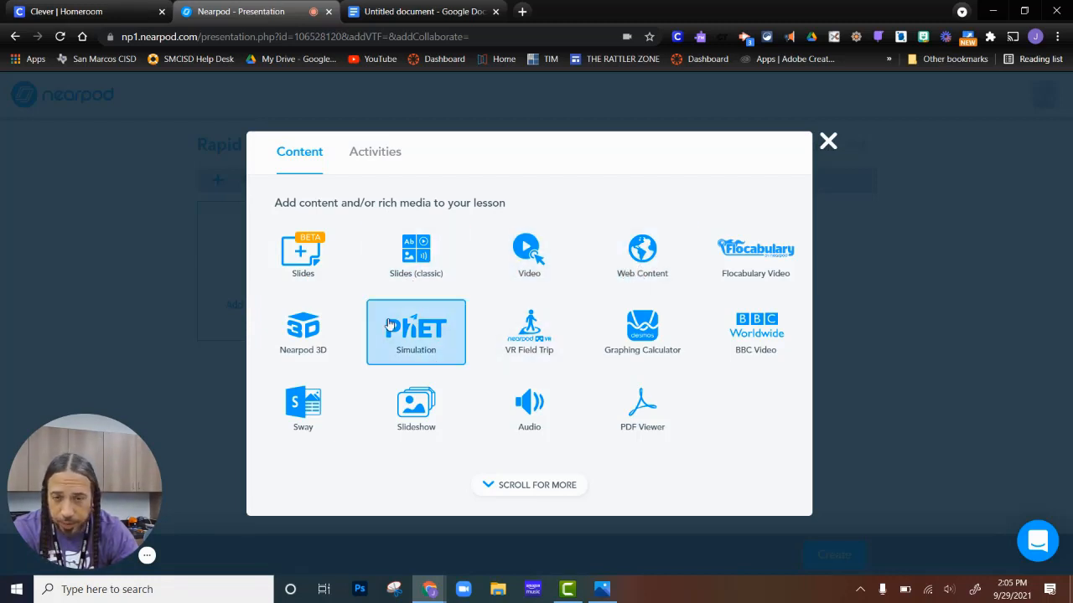
click(376, 157)
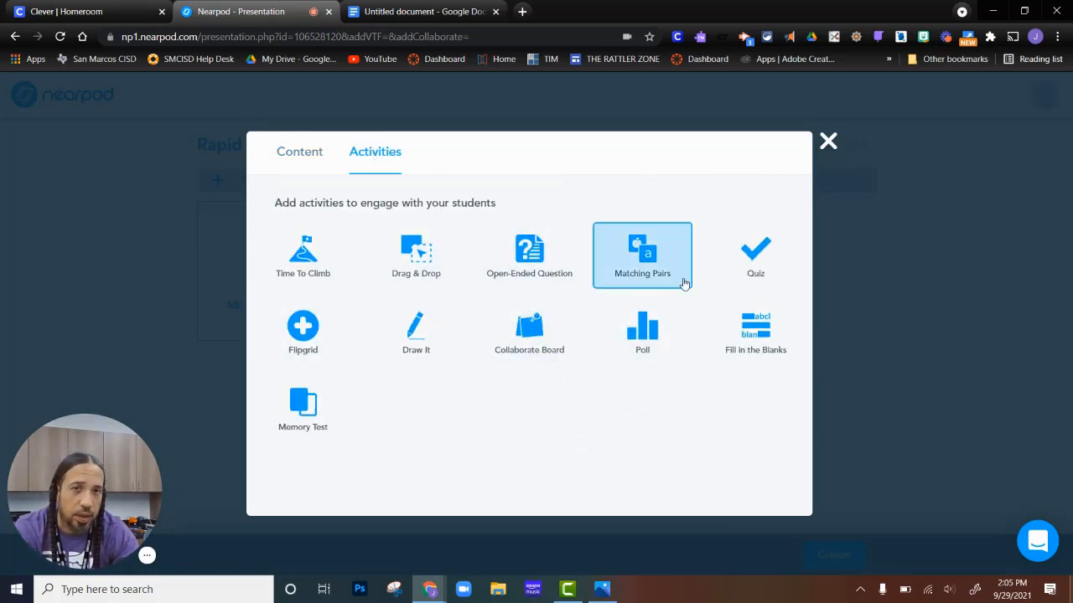
click(827, 144)
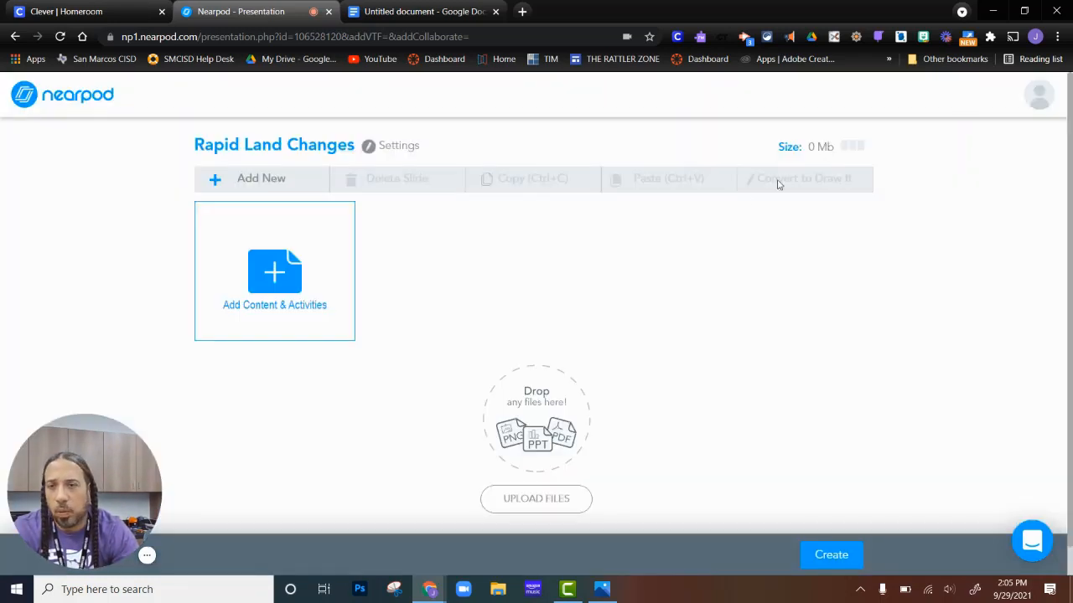
Upload the presentation Review-Rapid Land Changes (1).pptx from Downloads as lesson slides.
scroll(704, 290, down, 1)
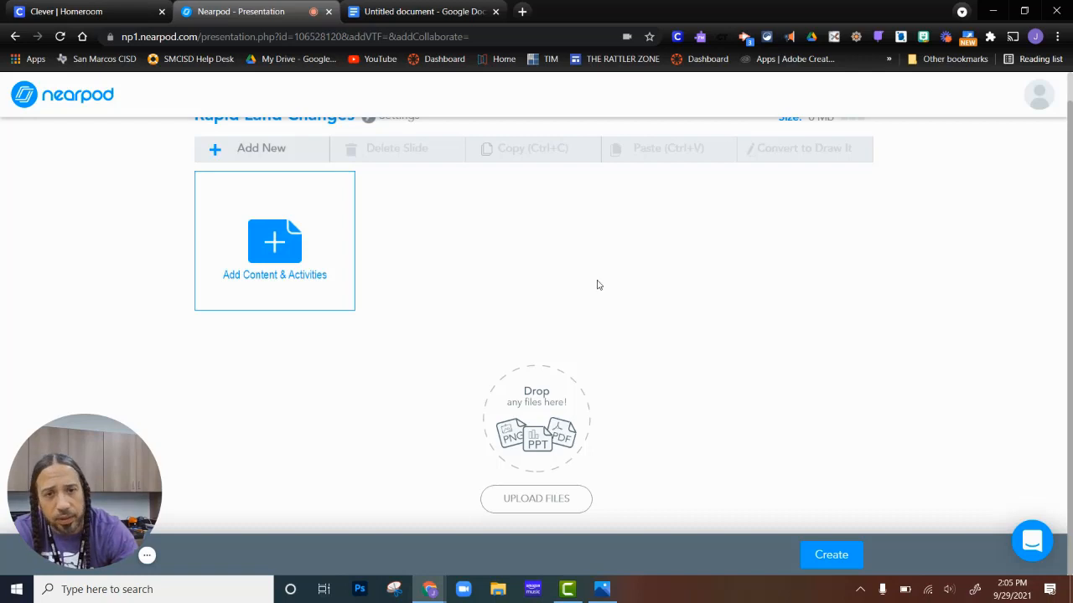
click(537, 499)
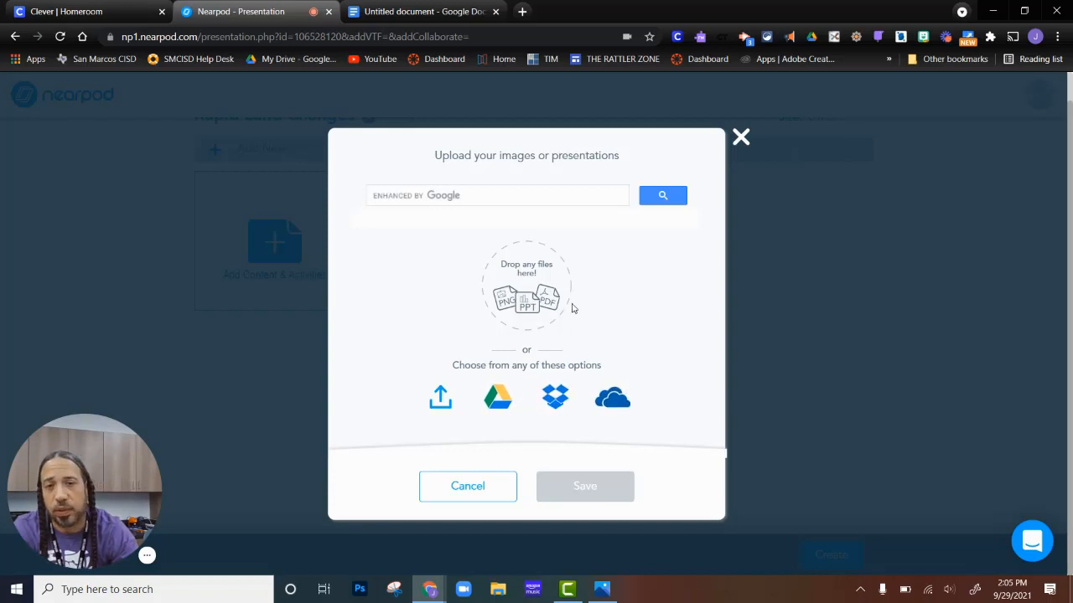
click(445, 402)
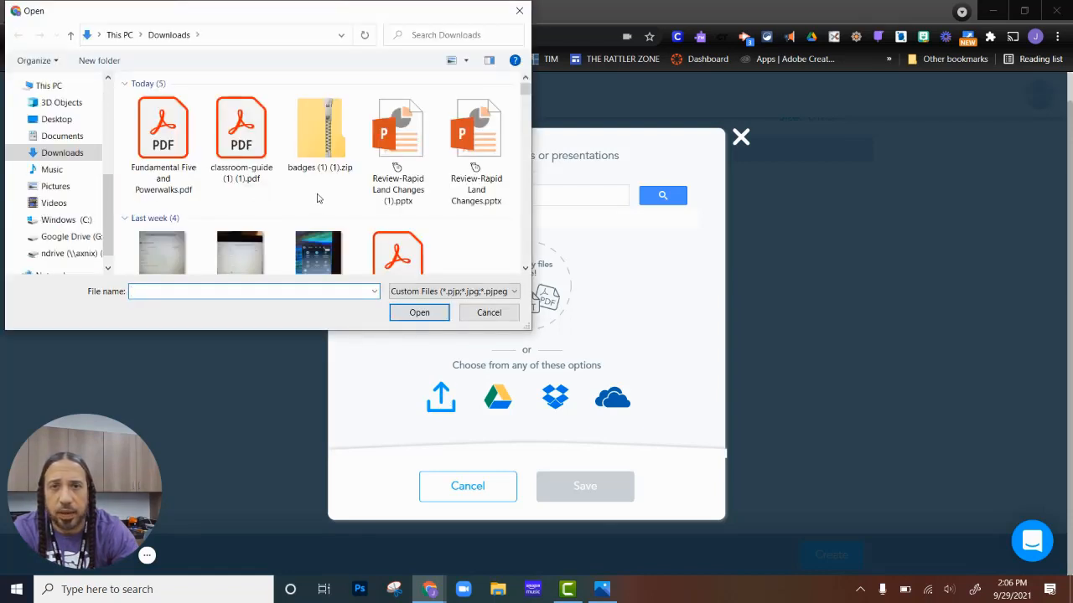
double_click(397, 142)
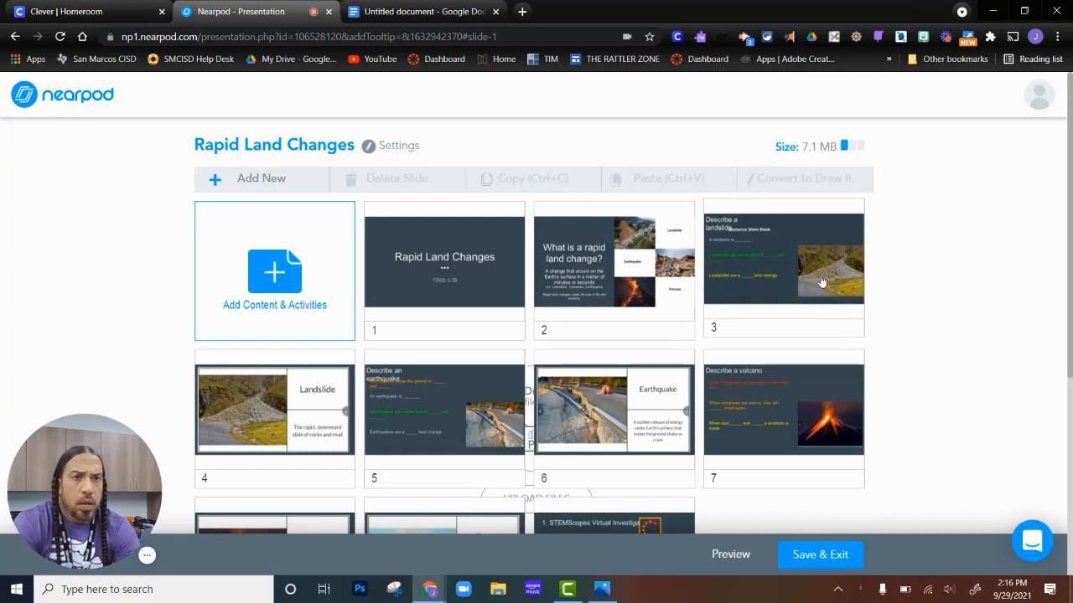
Add an Open-Ended Question activity to the lesson.
scroll(888, 302, down, 1)
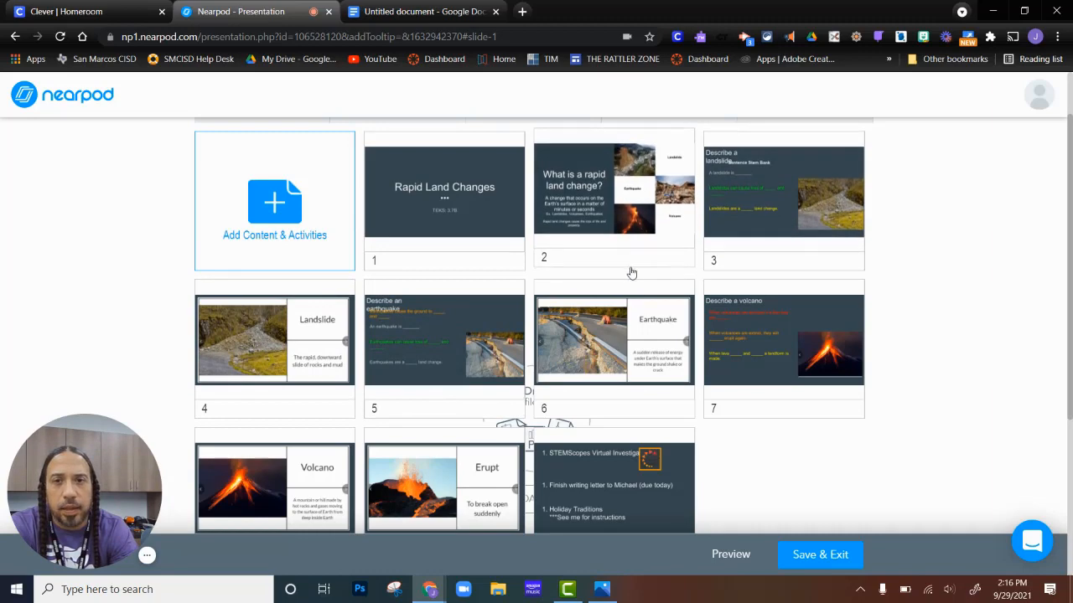
click(279, 210)
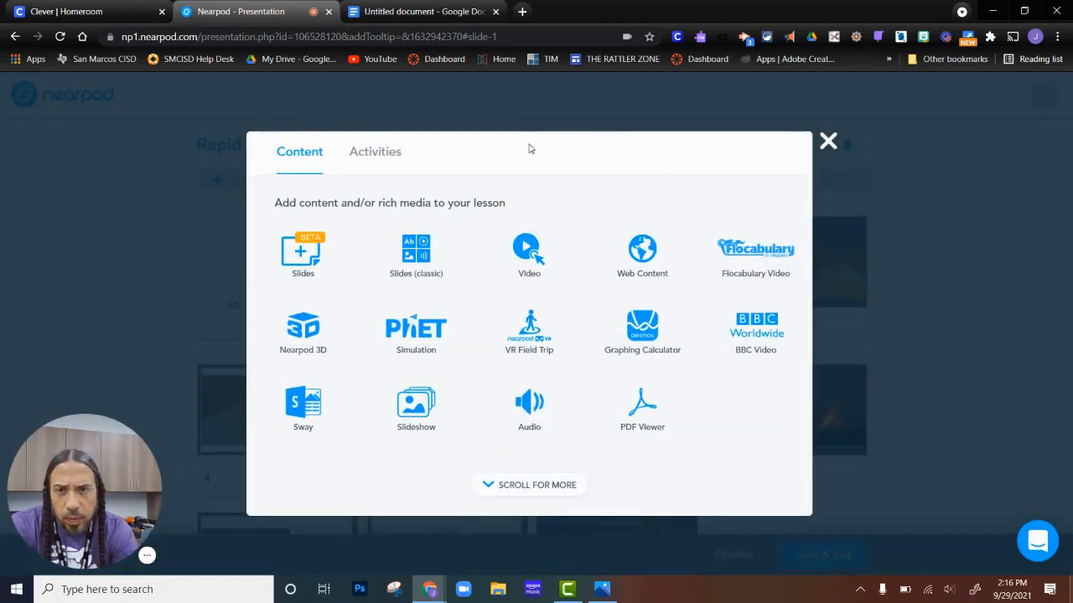
click(377, 153)
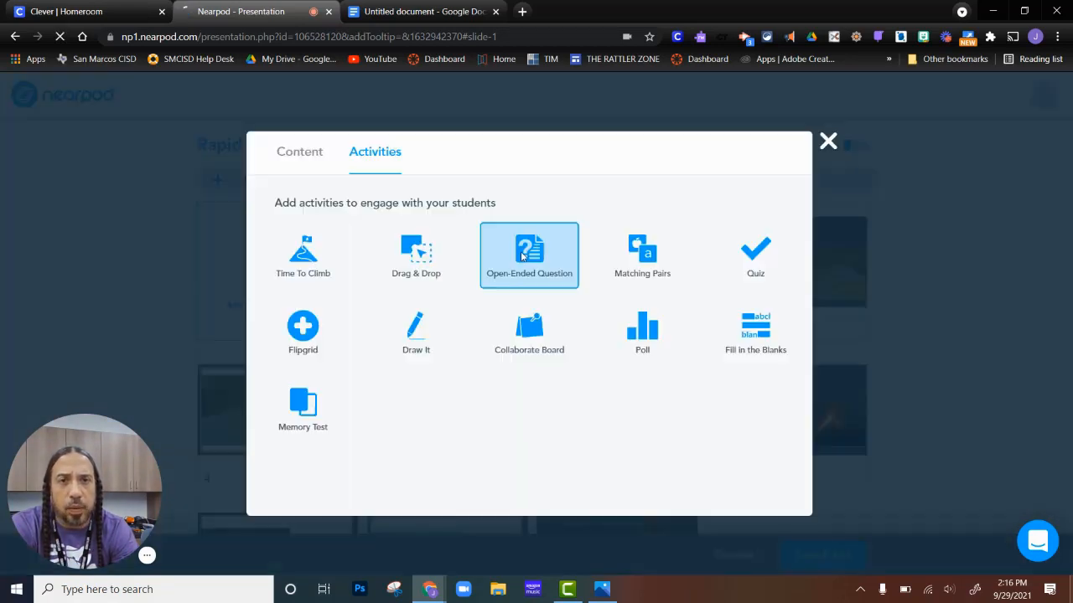
click(525, 258)
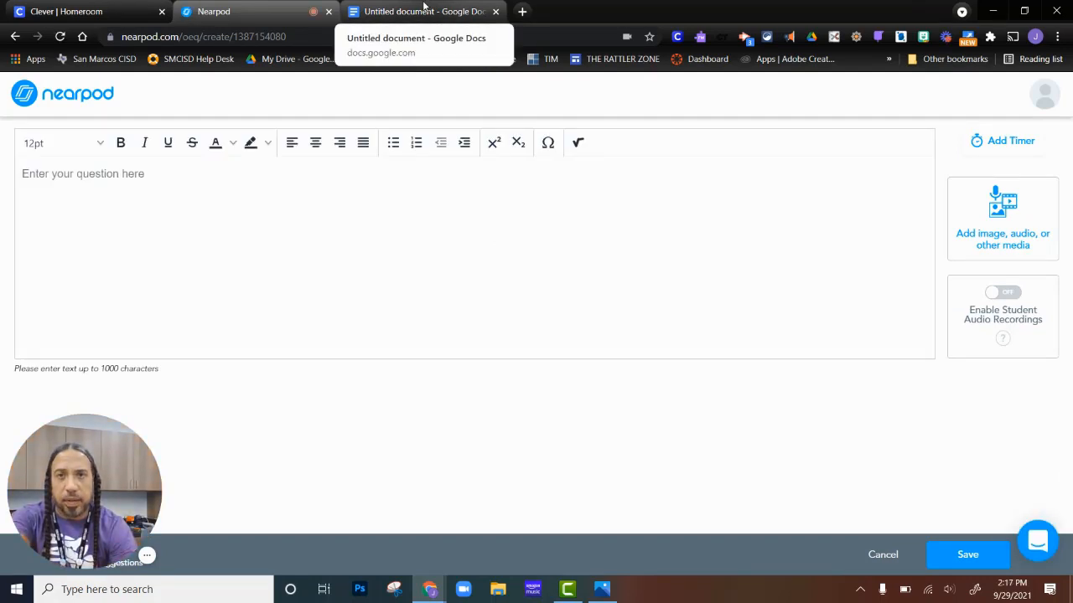
Copy the line What does the word "rapid" mean? from the Google Doc into the question text.
click(423, 11)
drag(474, 205, 333, 205)
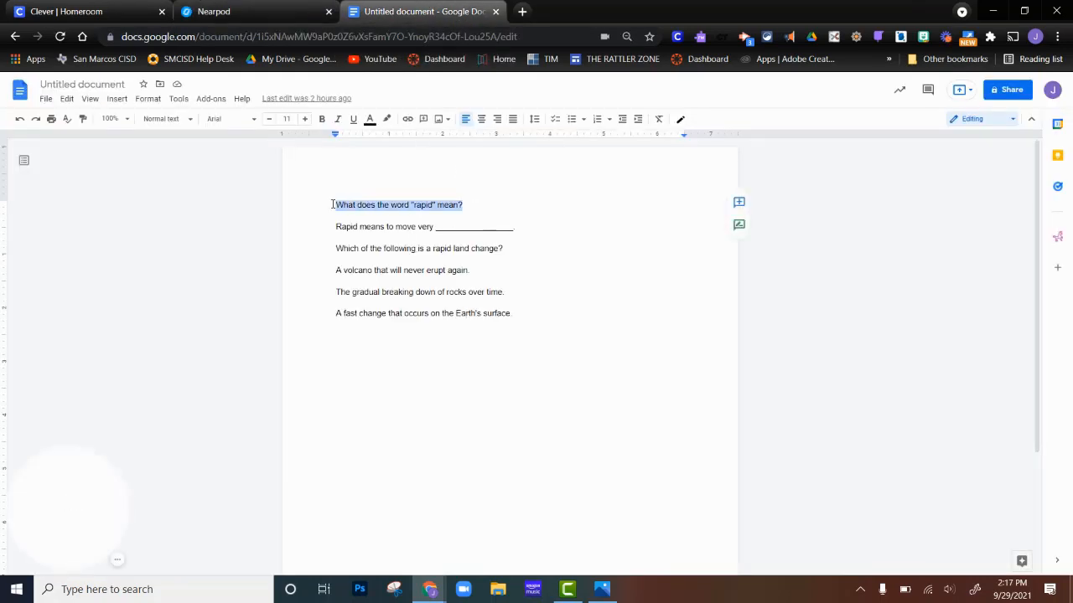
right_click(357, 206)
click(399, 236)
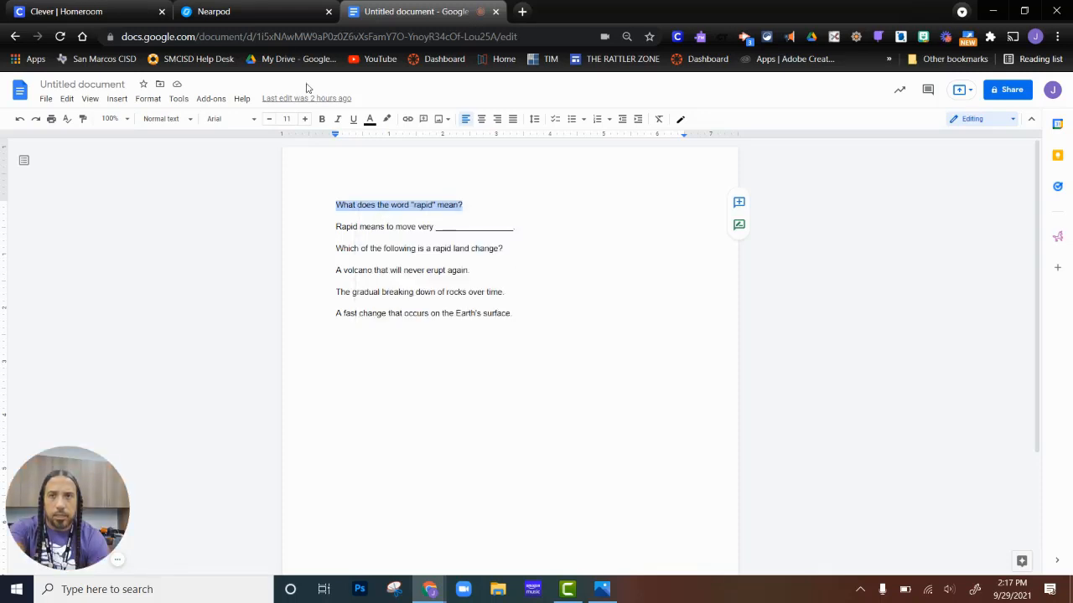
click(218, 10)
click(241, 179)
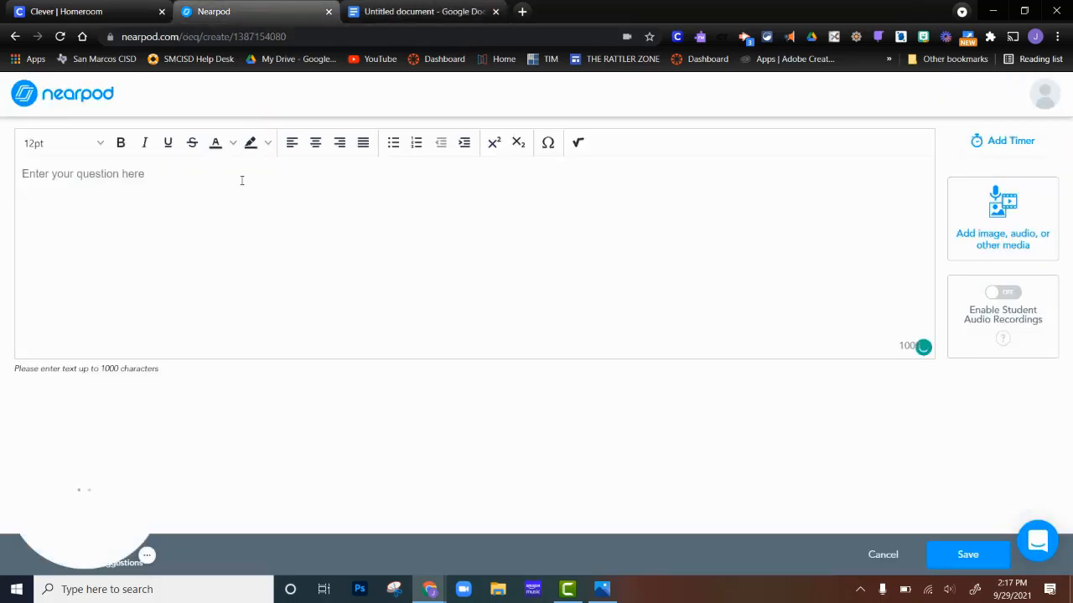
key(ctrl+v)
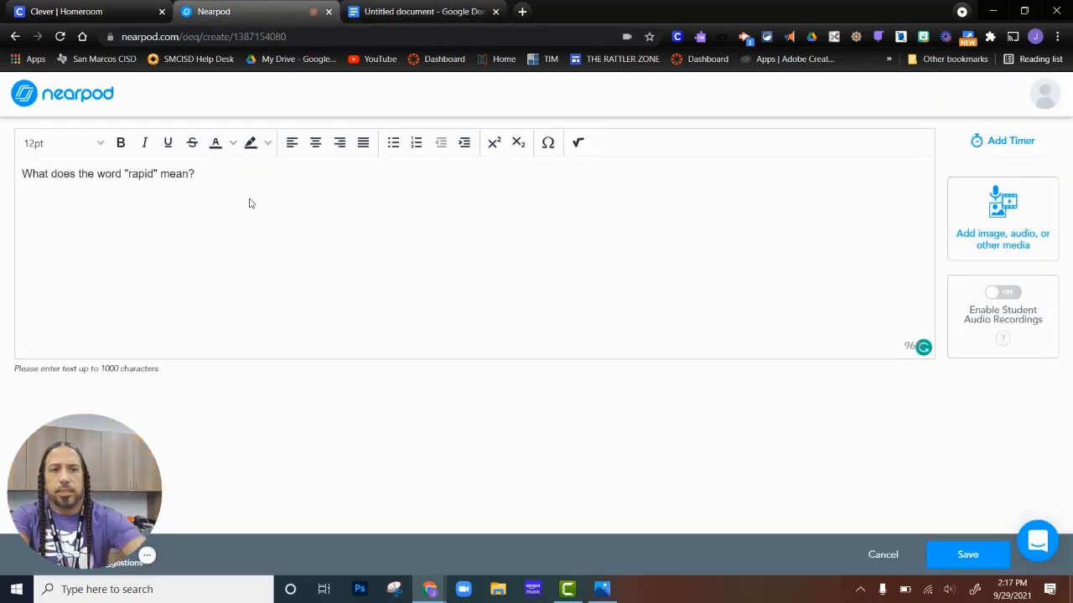
Add a blank line and paste Rapid means to move very ________. copied from the document below the question.
key(Return)
key(Return)
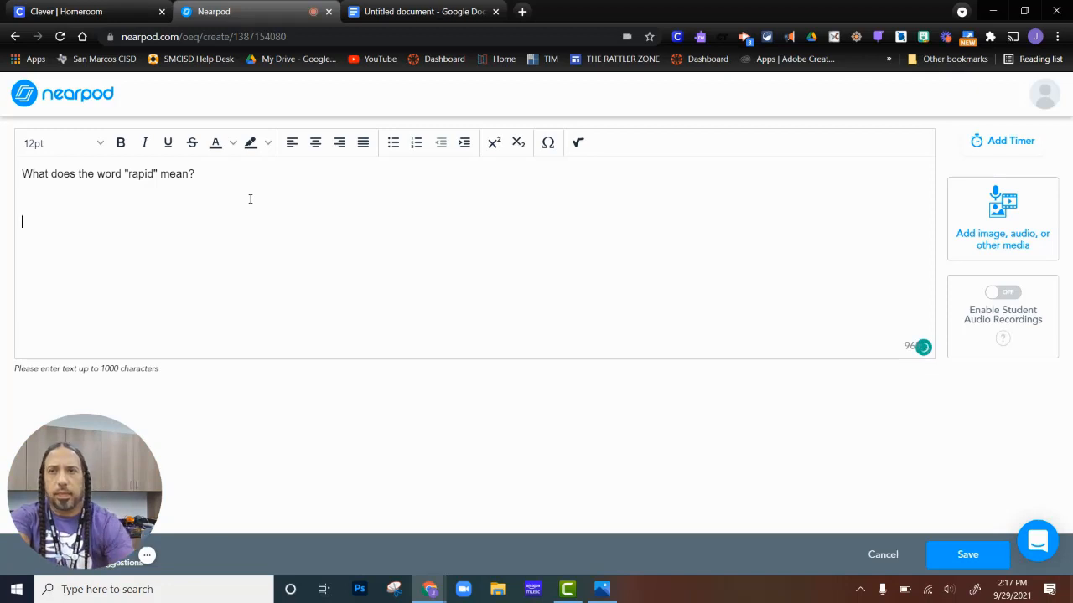
click(419, 11)
drag(515, 227, 343, 232)
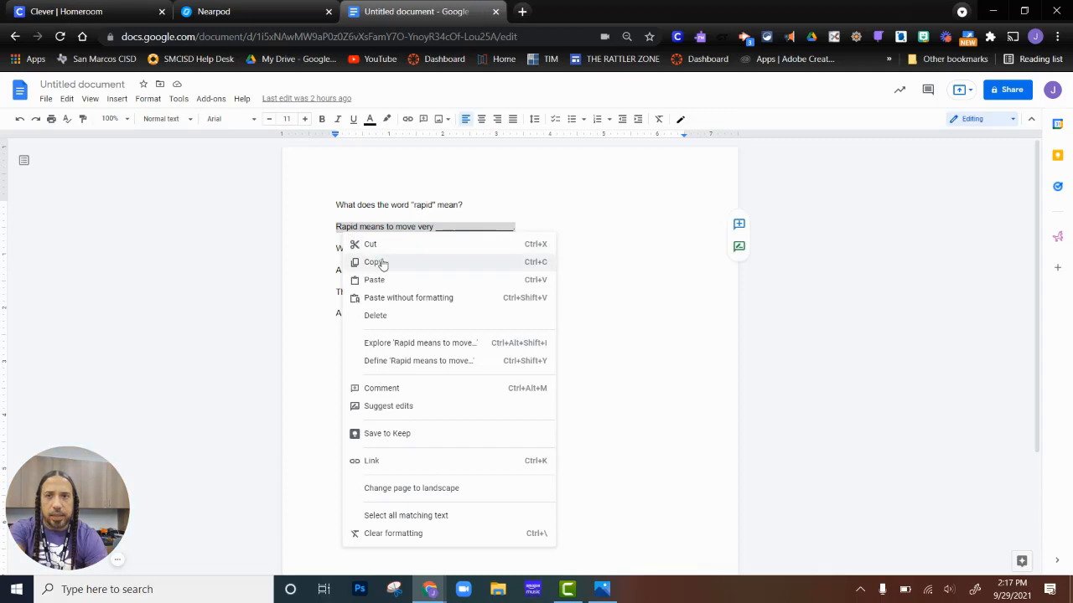
click(372, 261)
click(243, 12)
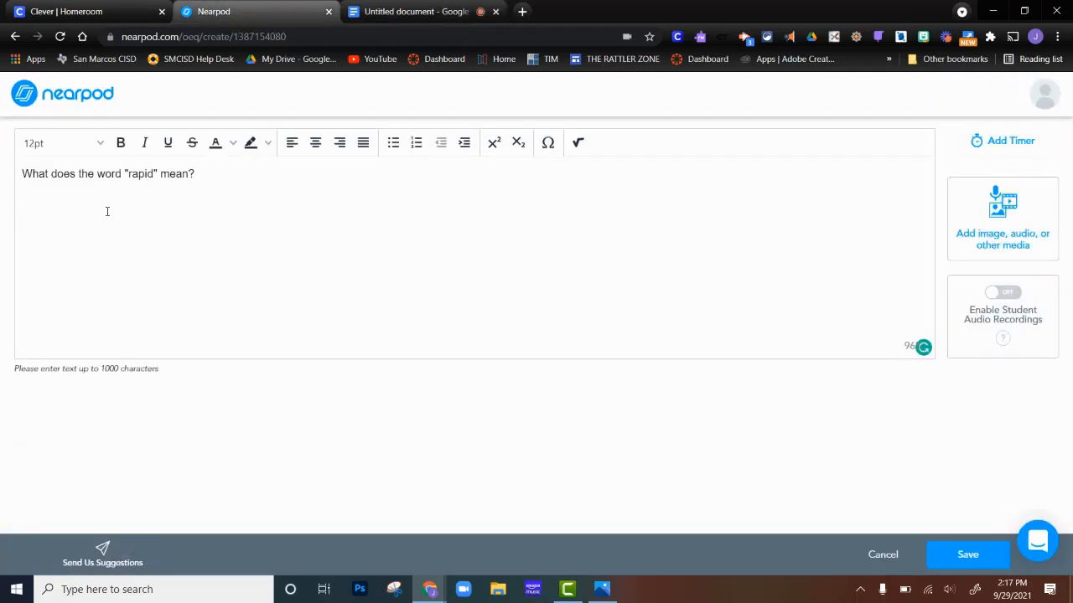
key(ctrl+v)
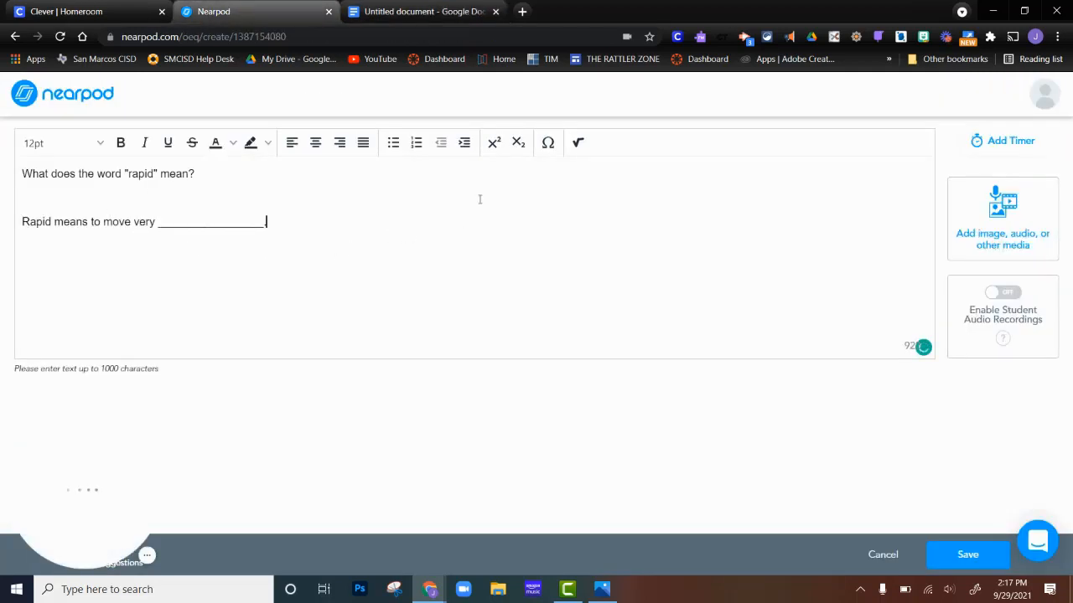
Attach the YouTube video Landslide Himalayas to the question, found by searching landslide.
click(315, 176)
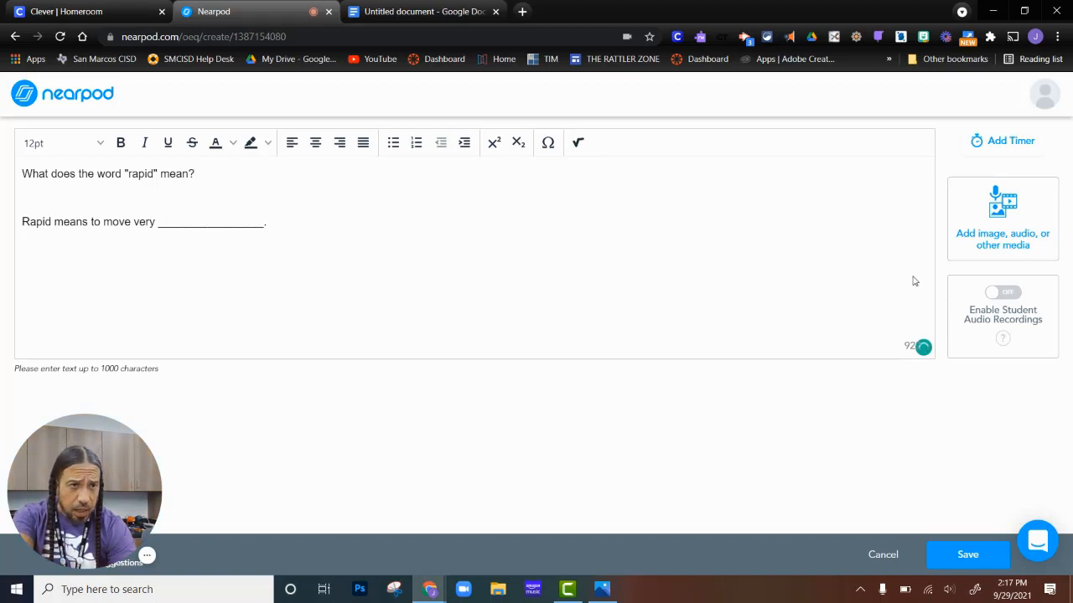
click(1002, 214)
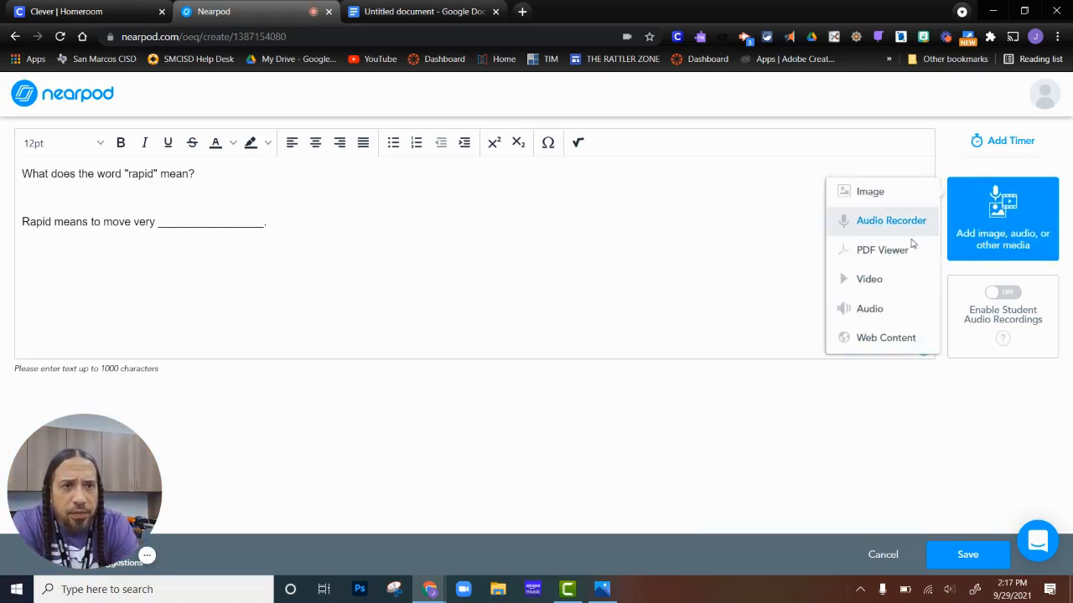
click(879, 287)
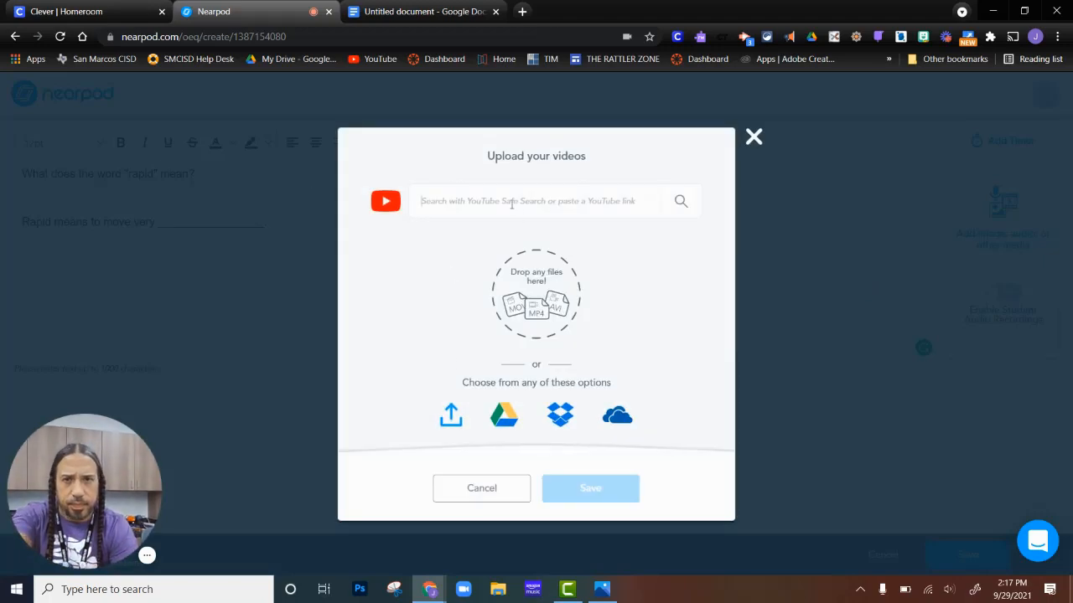
text(land)
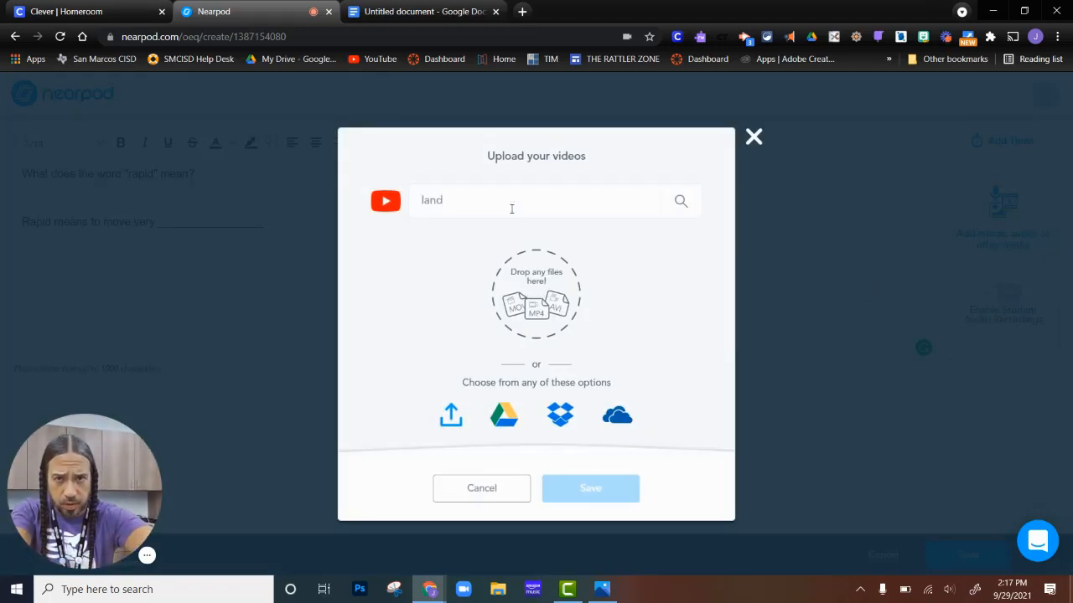
text(slide)
key(Return)
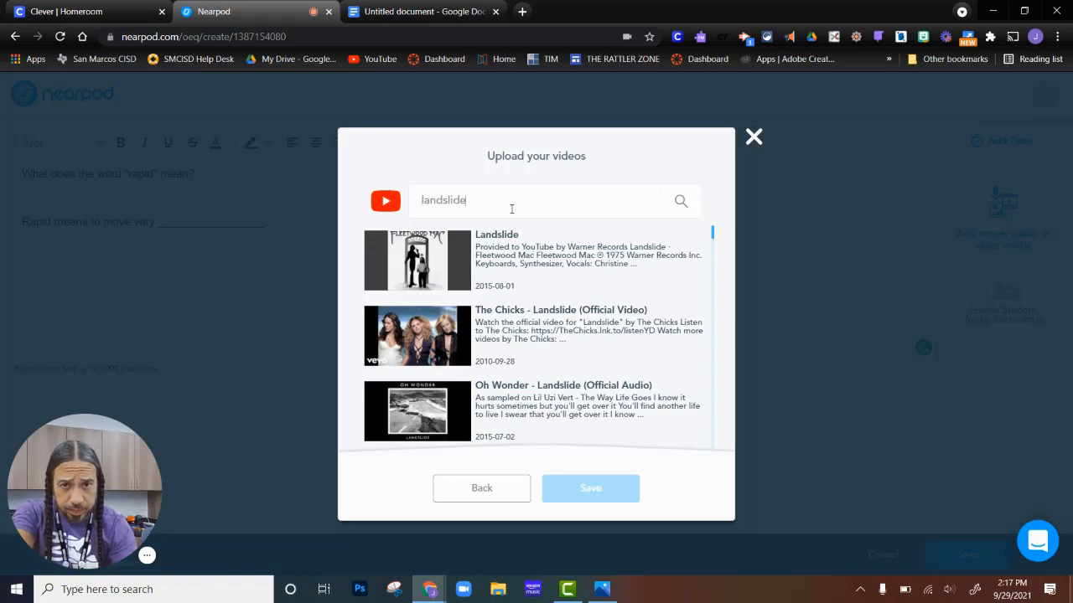
scroll(515, 282, down, 7)
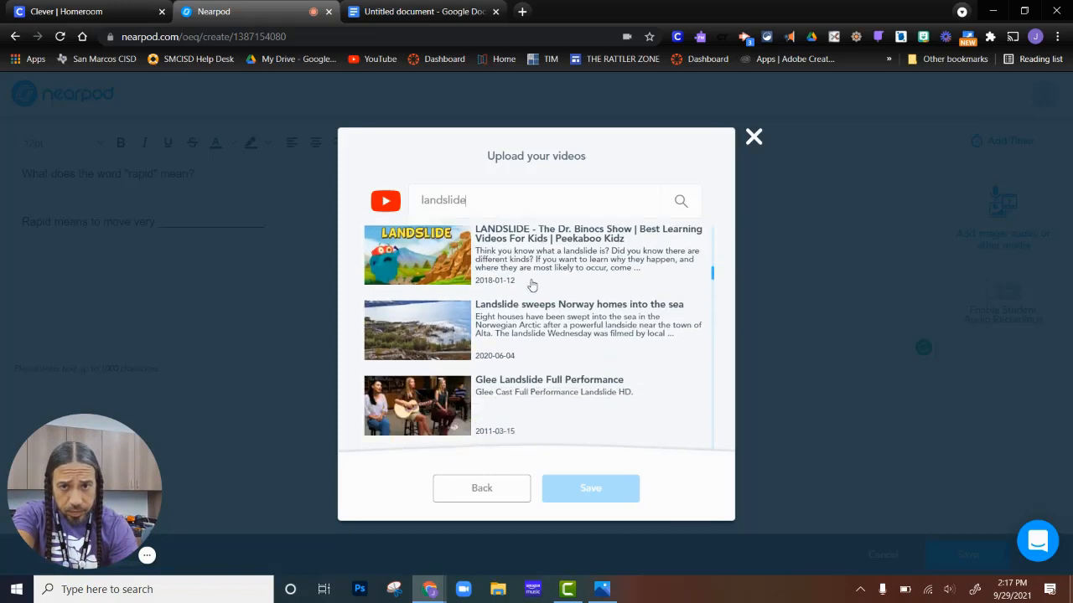
scroll(519, 289, down, 10)
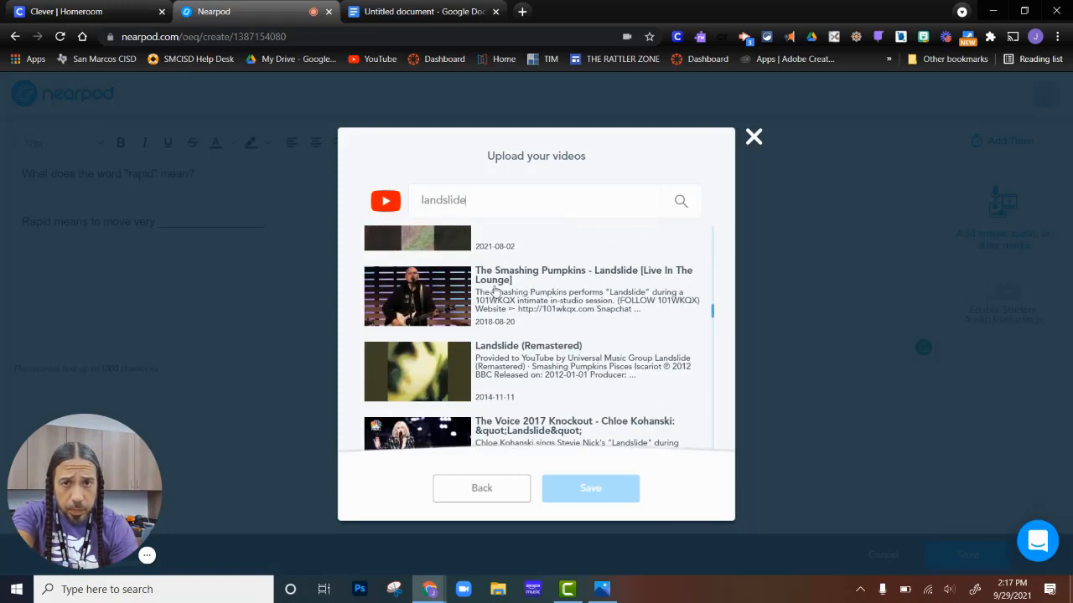
scroll(469, 277, up, 3)
click(450, 361)
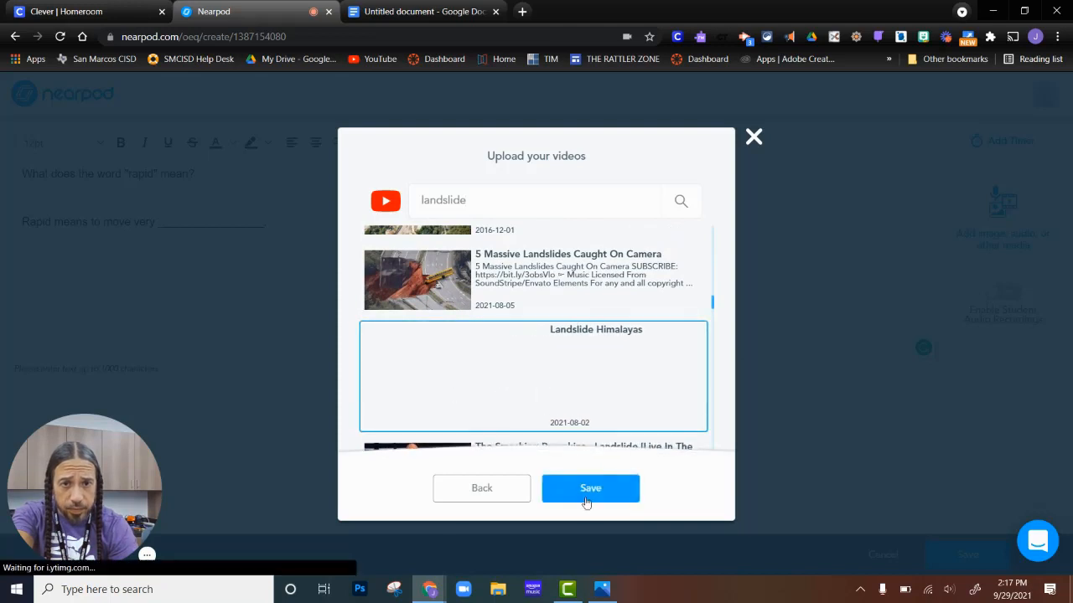
click(593, 495)
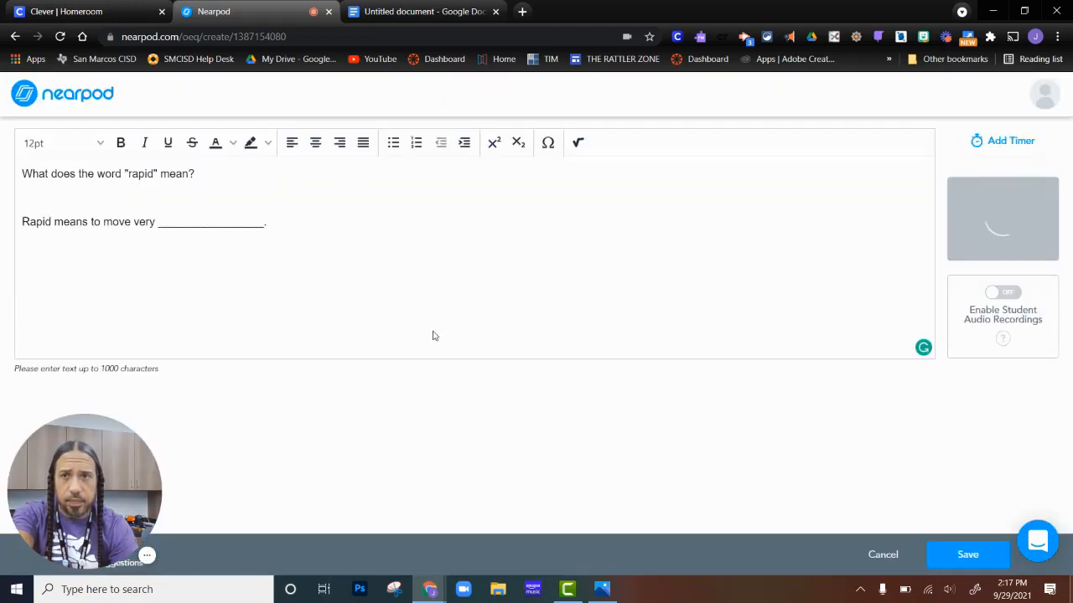
Extend the question with "Watch the video of the landslide. Was that a slow change or a fast change?".
click(261, 180)
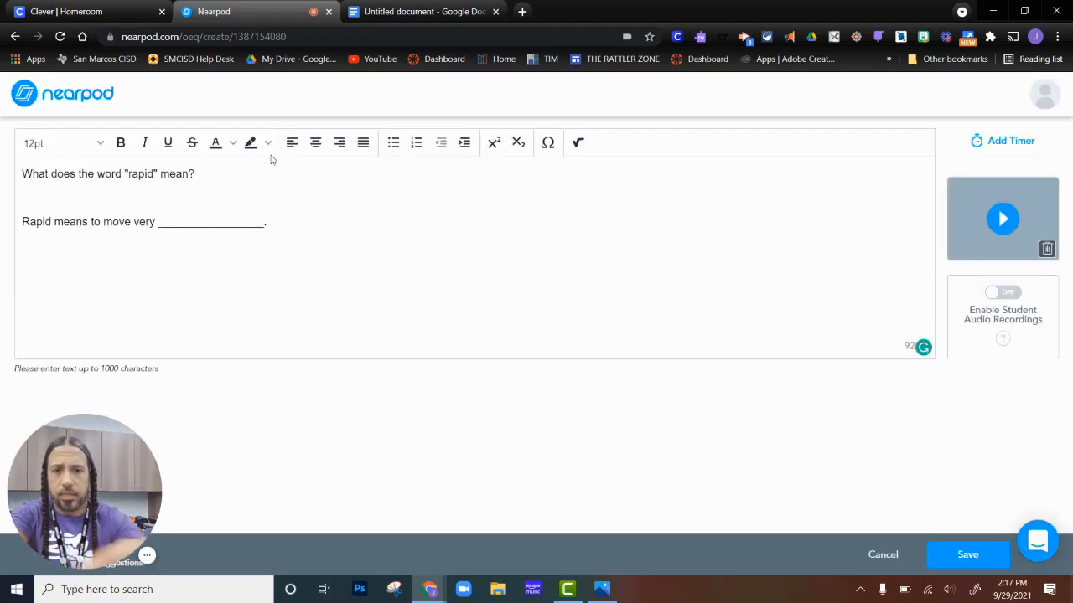
text(Wat)
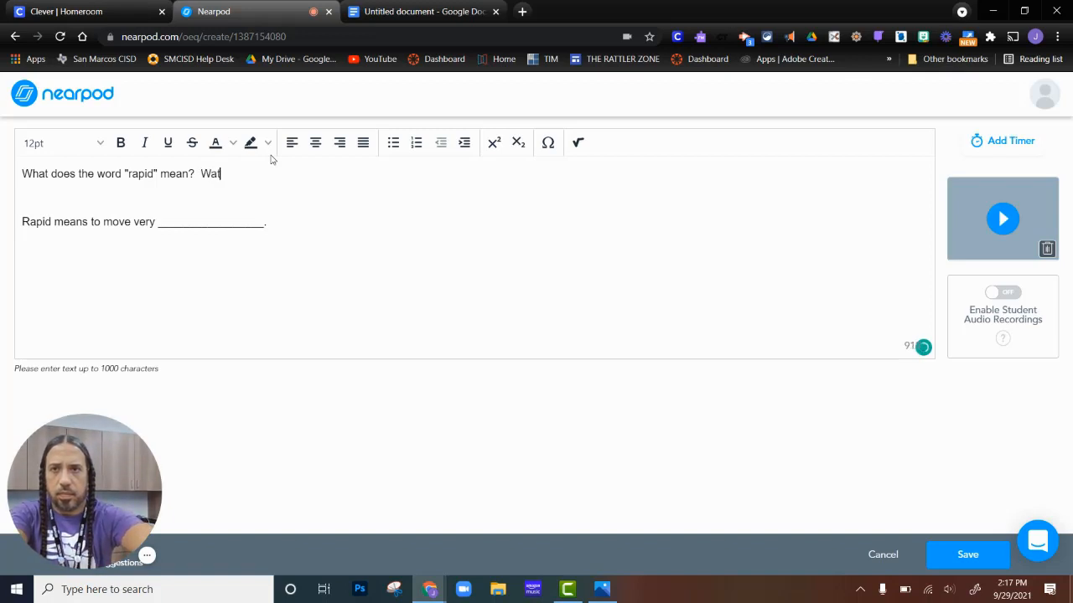
text(ch the video)
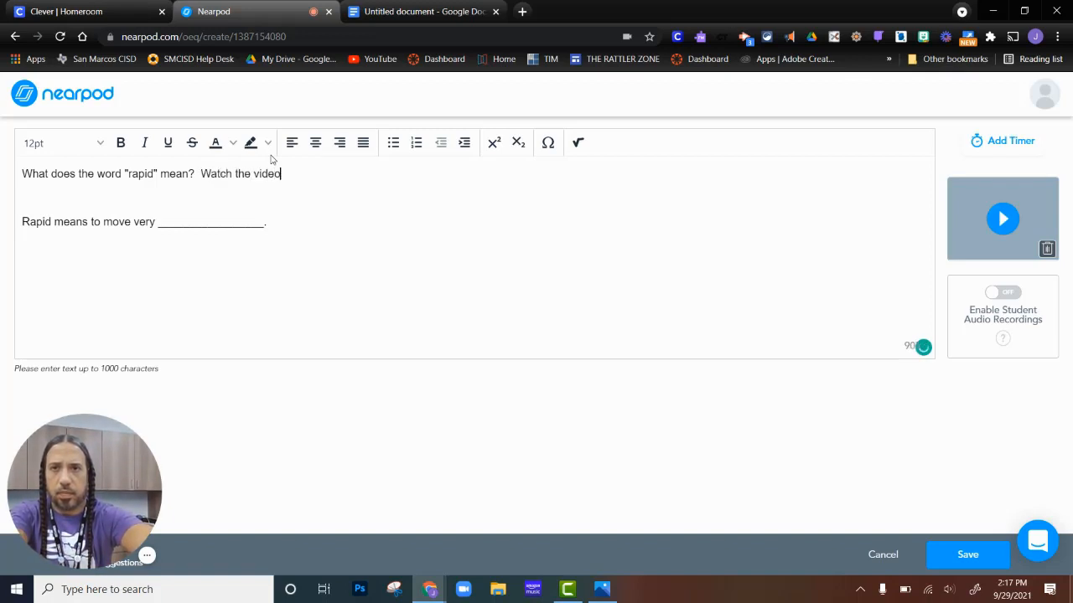
text( of the landslide)
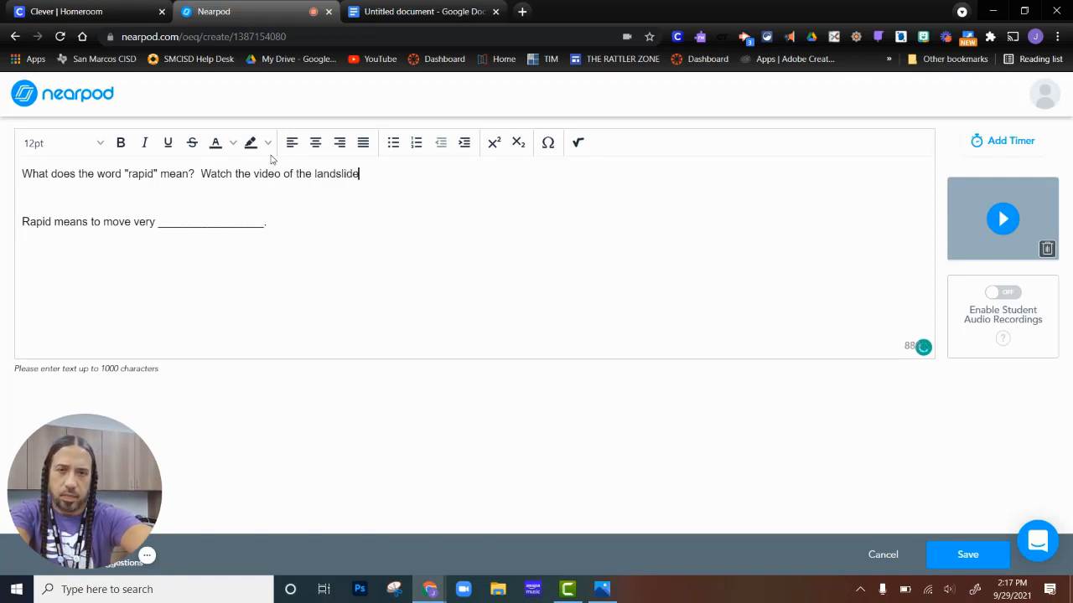
text(.  Was)
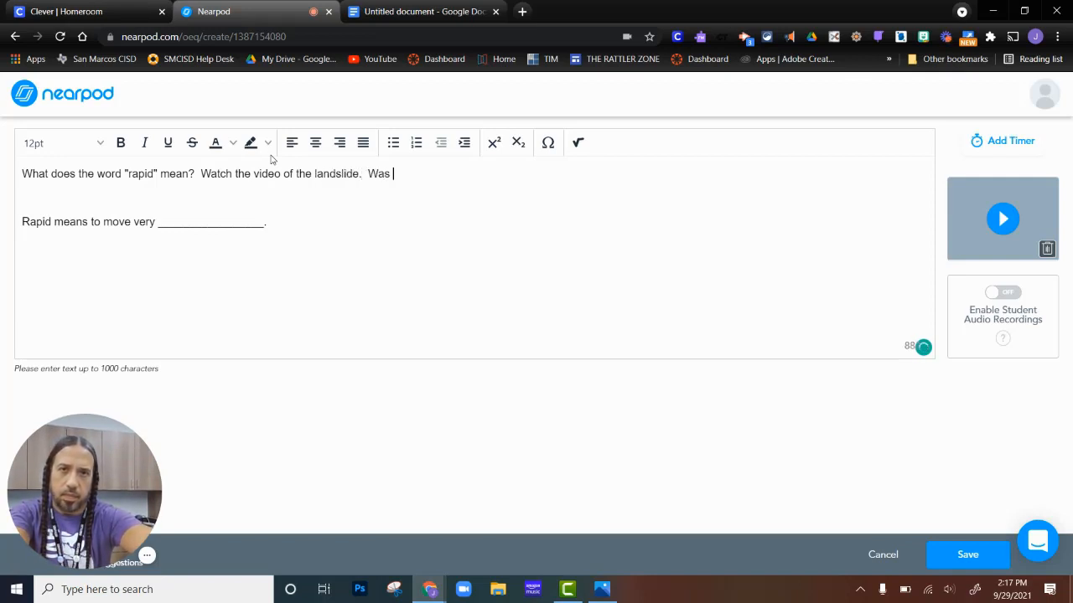
text( that a sl)
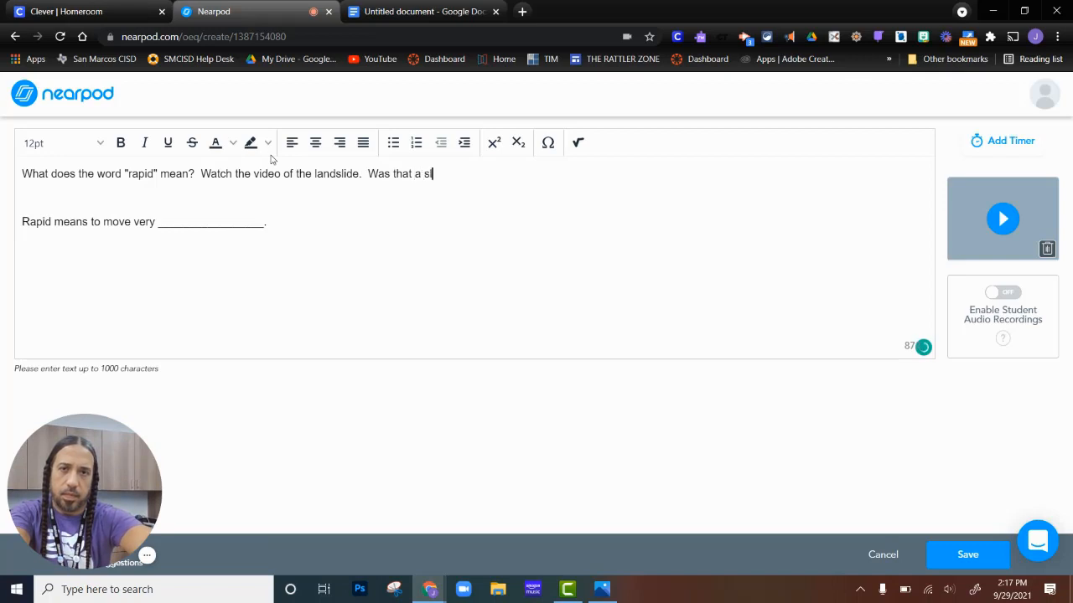
text(ow change)
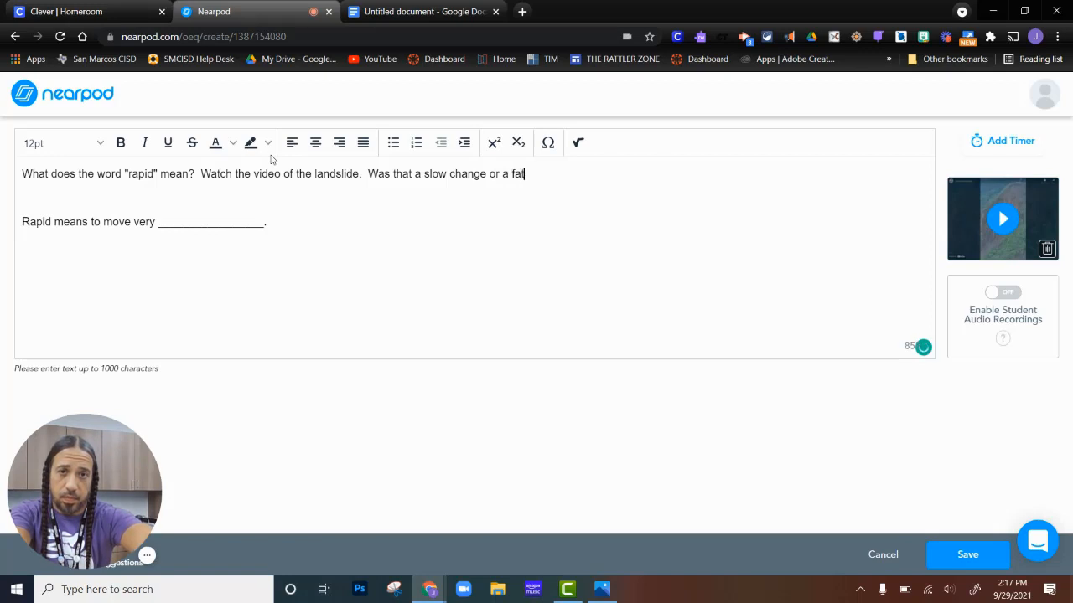
text(or a fast ch)
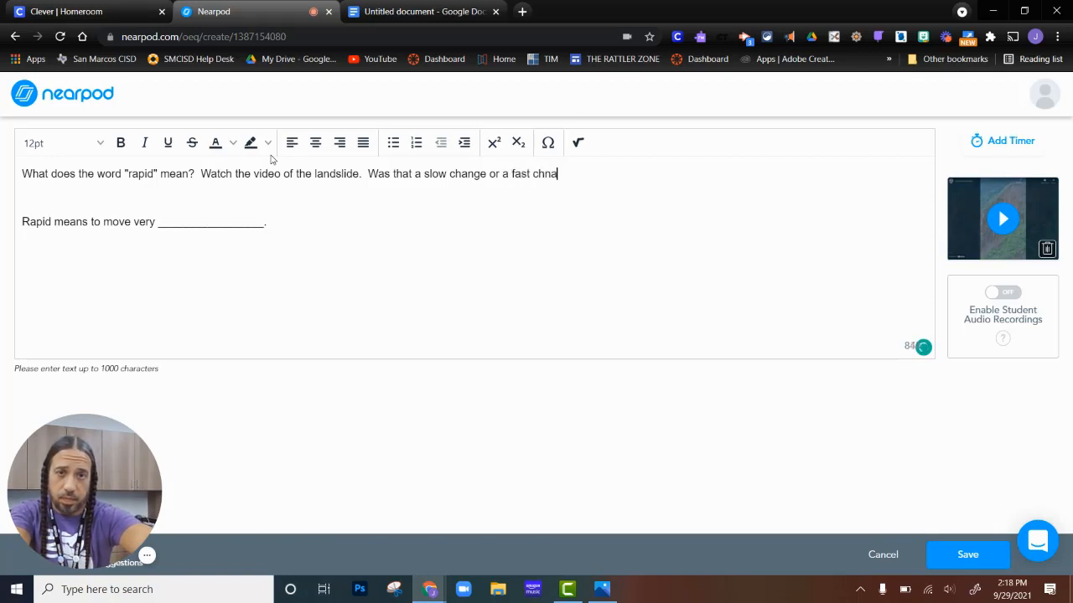
text(ange?)
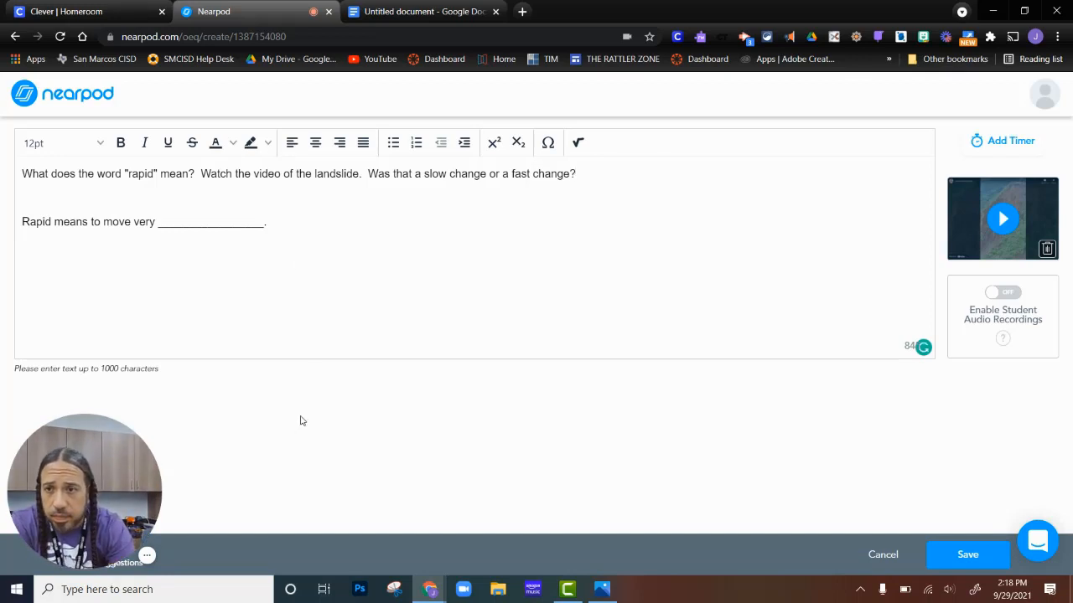
Save the open-ended question and move its slide to position 2, right after the title slide.
click(963, 556)
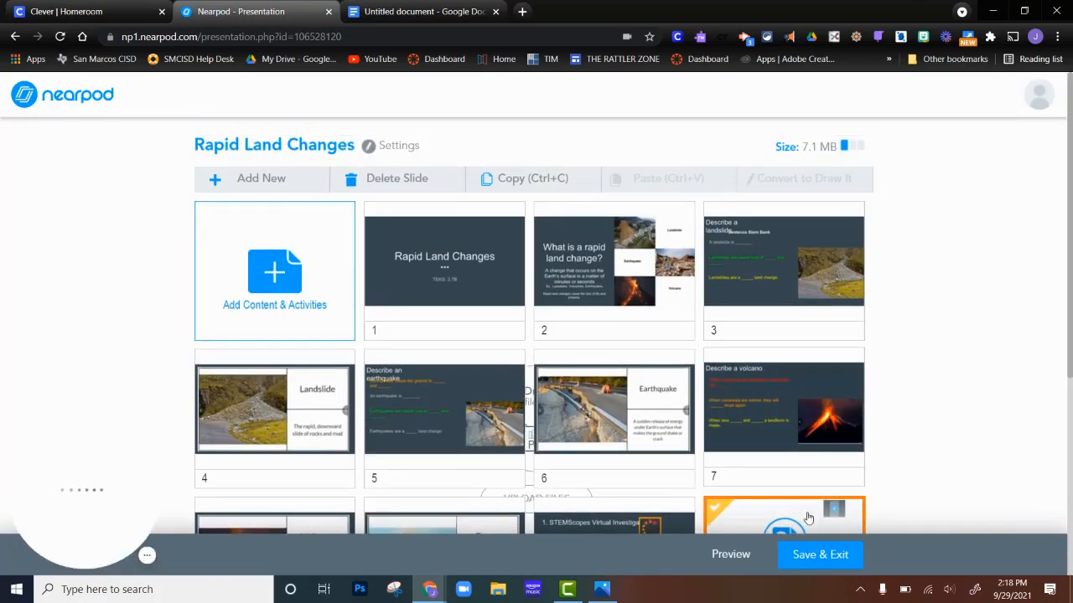
drag(785, 523, 562, 272)
Add a Quiz activity to the lesson.
click(288, 267)
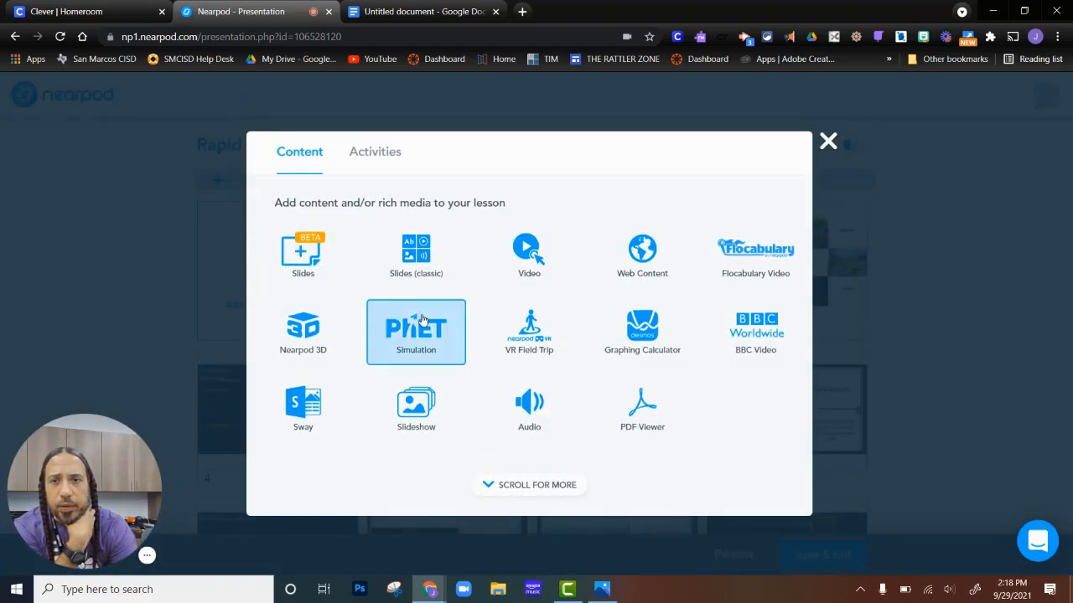
click(381, 154)
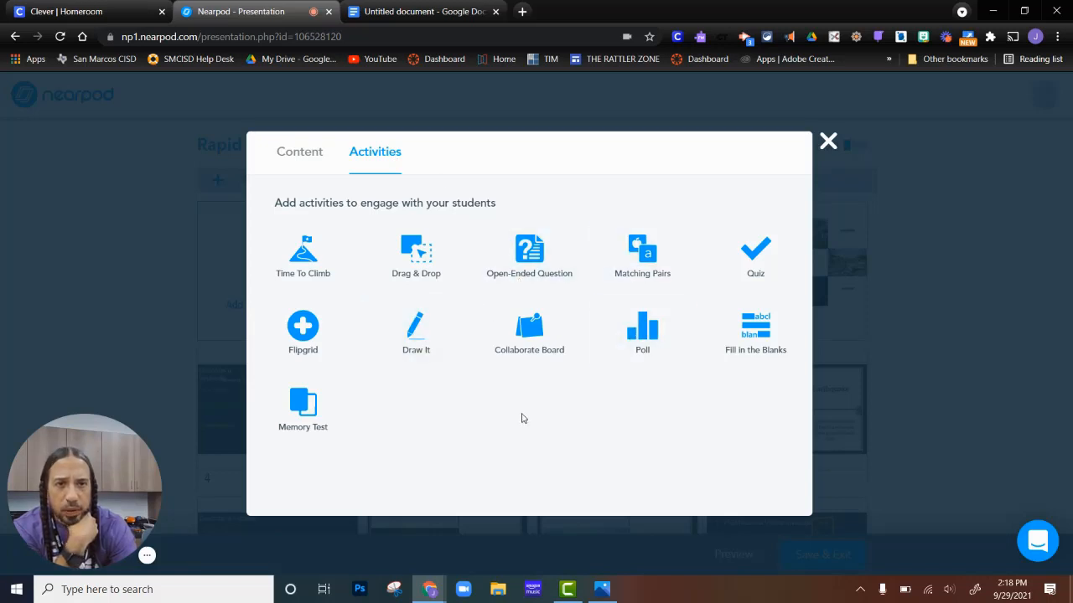
click(742, 261)
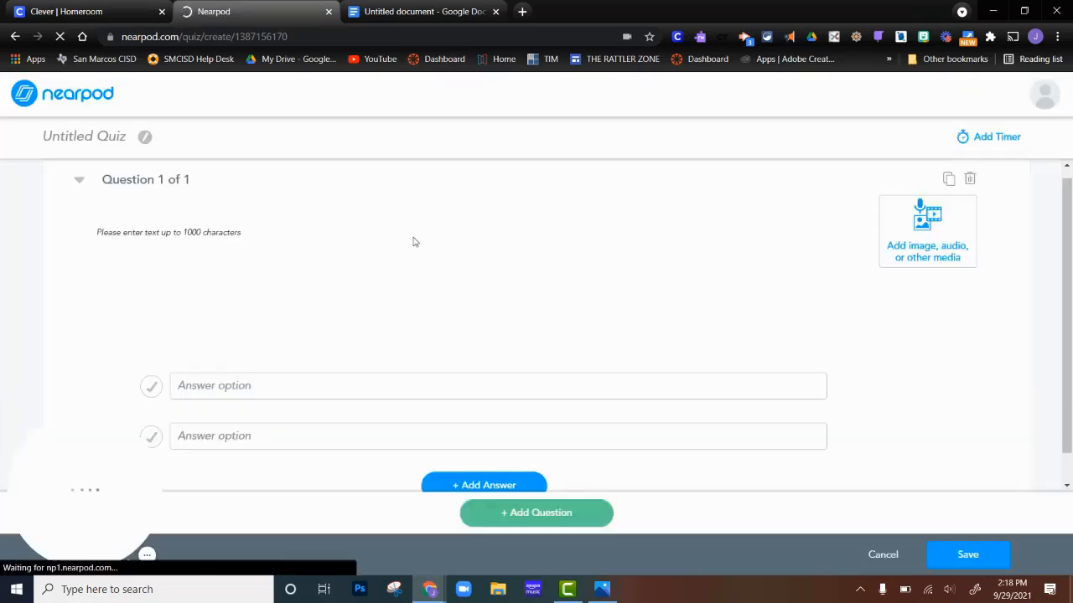
Copy "Which of the following is a rapid land change?" from the Google Doc into the quiz question text.
key(ctrl+Tab)
drag(501, 248, 336, 248)
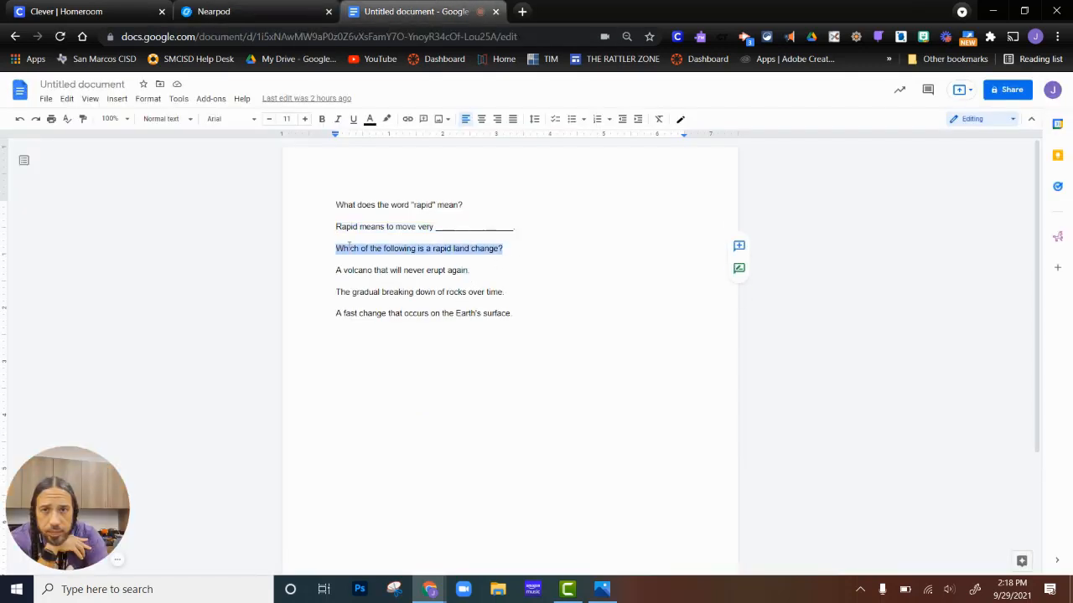
right_click(348, 250)
click(379, 275)
key(ctrl+shift+Tab)
click(201, 243)
key(ctrl+v)
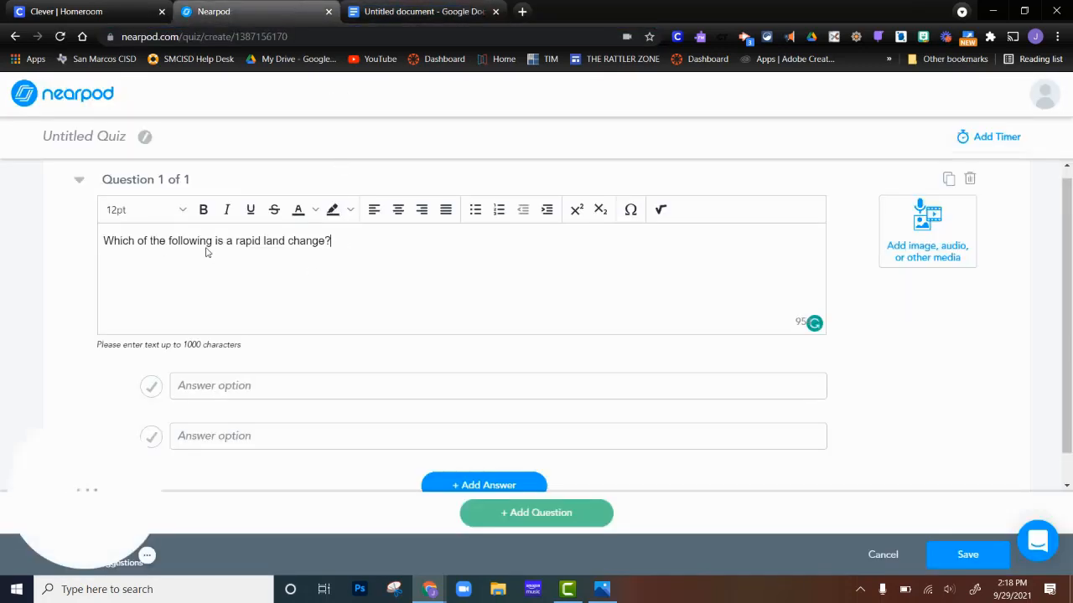
Copy "A volcano that will never erupt again." from the document into the first answer option.
click(271, 385)
click(444, 21)
drag(484, 271, 336, 271)
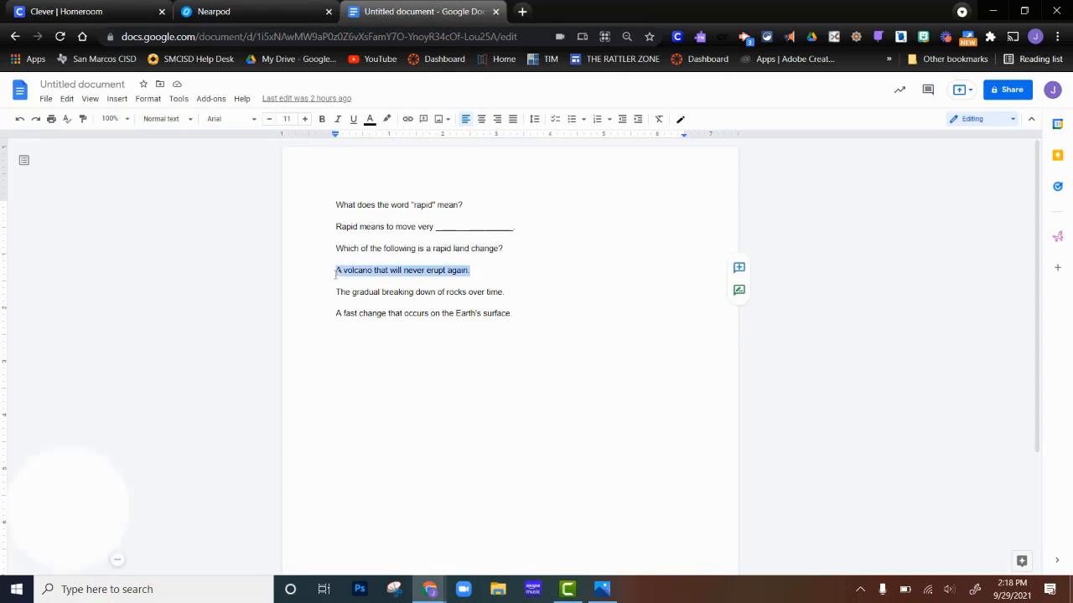
right_click(347, 271)
click(377, 289)
key(ctrl+shift+Tab)
key(ctrl+v)
Copy "The gradual breaking down of rocks over time." into the second answer option and add a third answer.
key(ctrl+Tab)
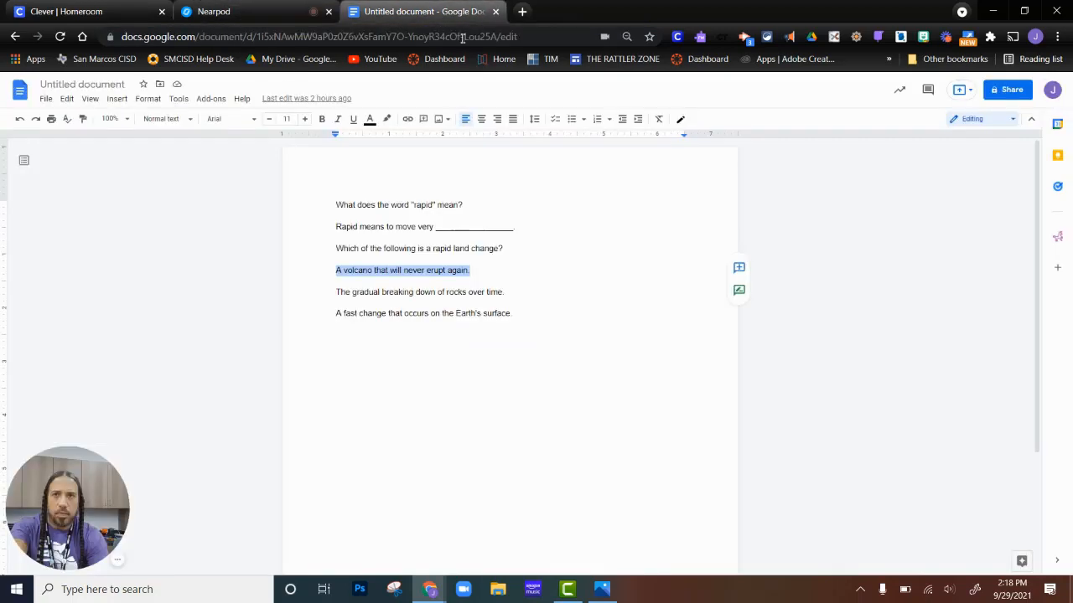
drag(505, 291, 336, 293)
right_click(336, 292)
click(371, 321)
key(ctrl+shift+Tab)
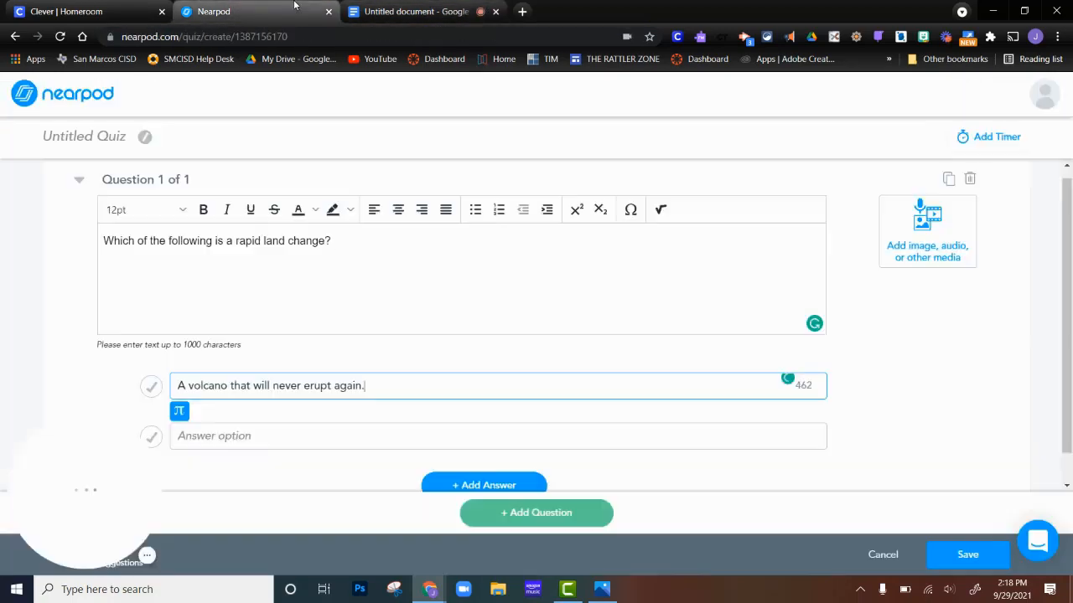
click(287, 435)
key(ctrl+v)
click(486, 450)
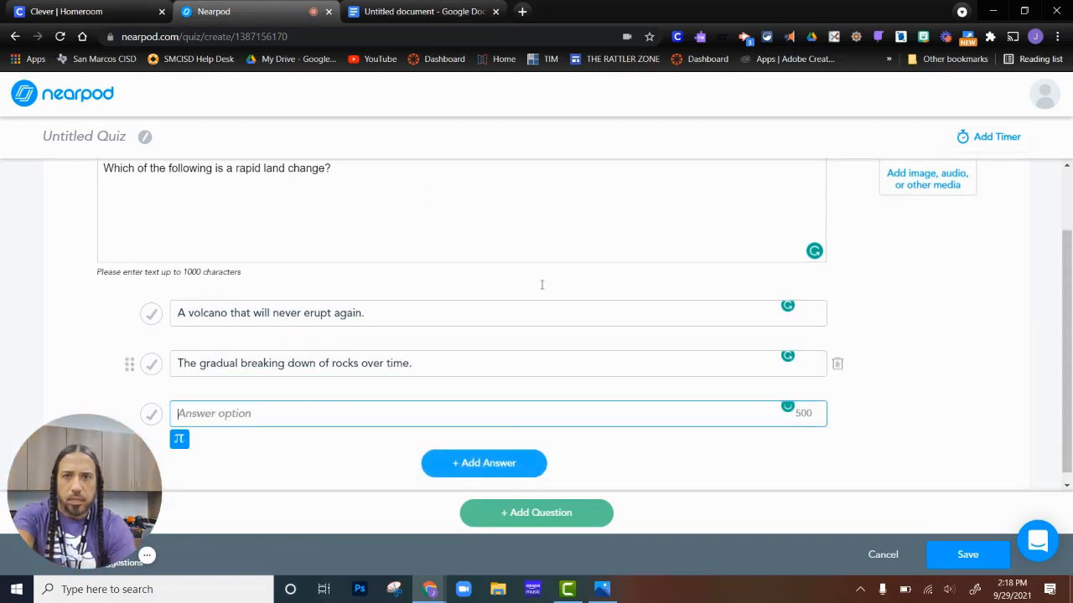
Copy "A fast change that occurs on the Earth's surface." into the third answer and mark it correct.
key(ctrl+Tab)
drag(511, 313, 336, 323)
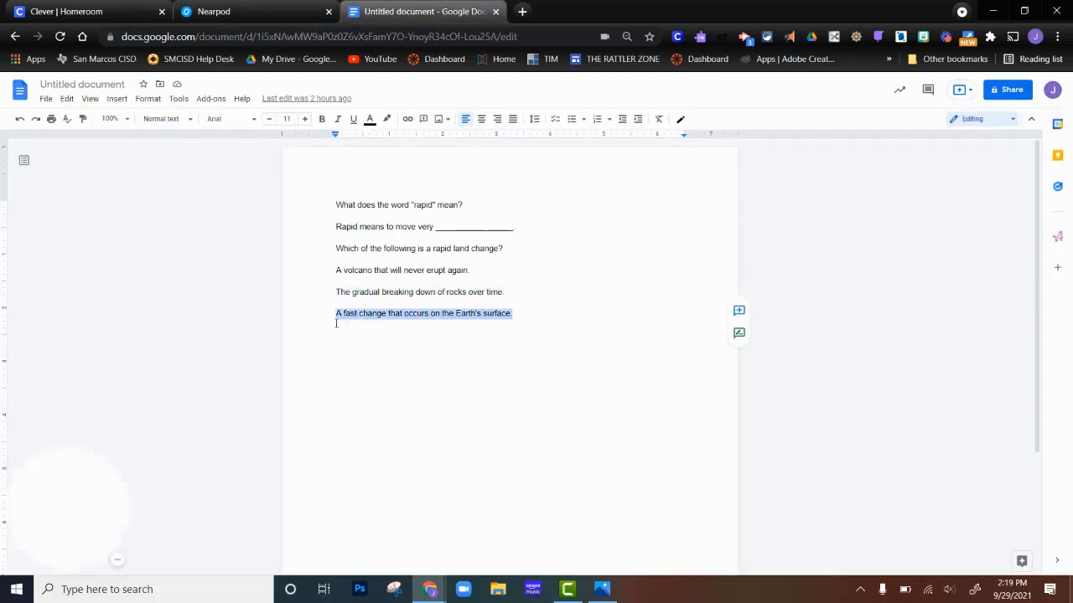
right_click(361, 317)
click(422, 290)
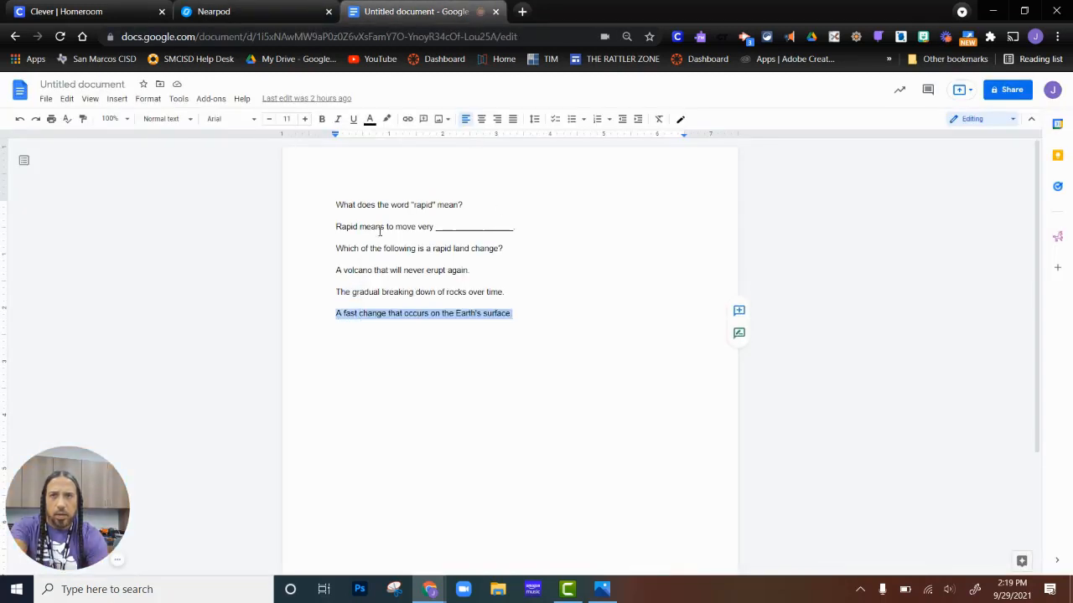
click(301, 15)
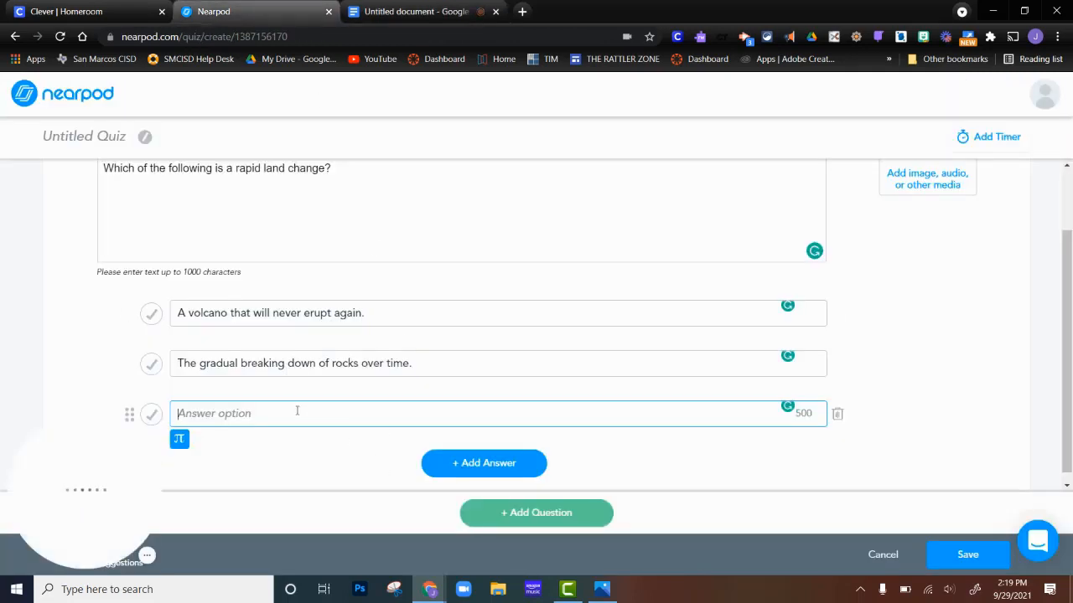
key(ctrl+v)
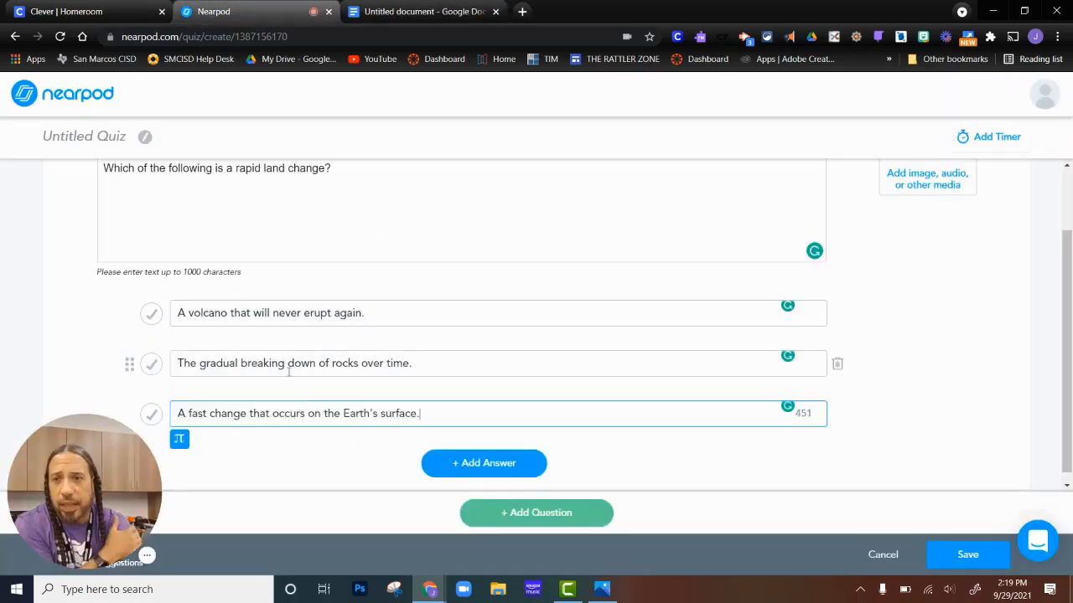
click(150, 416)
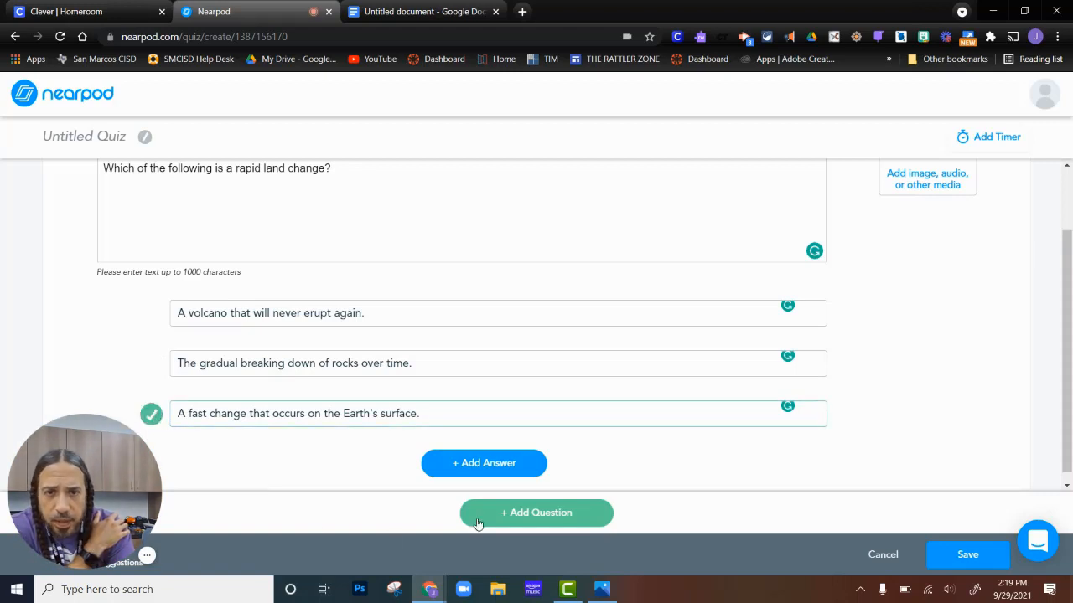
Save the quiz and move its slide to position 3, after the open-ended question.
click(972, 557)
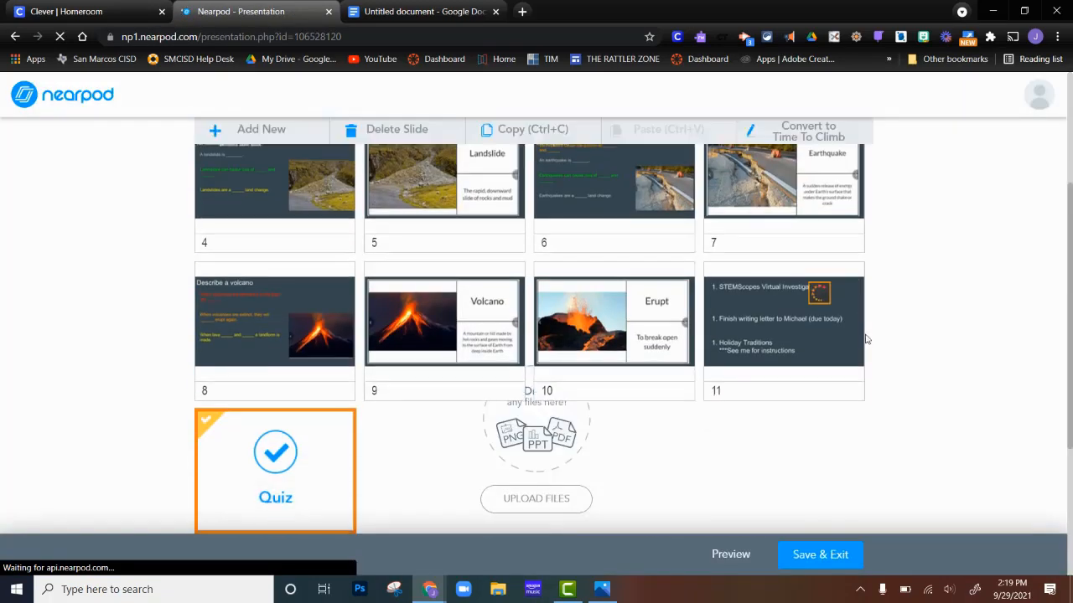
drag(192, 416, 554, 235)
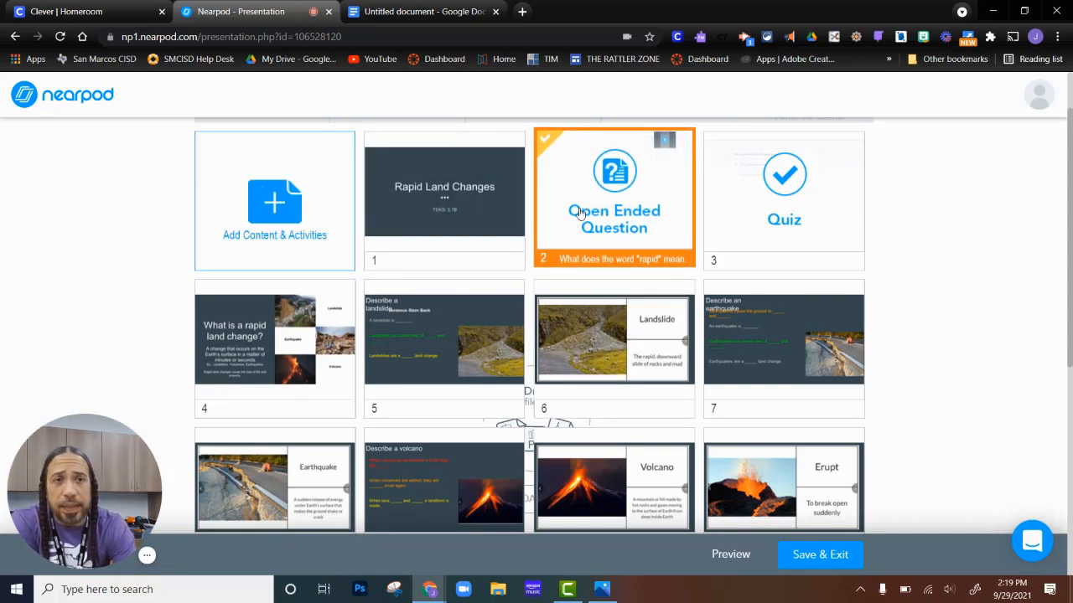
Launch the Rapid Land Changes lesson as a Live Participation session and turn on the Co-Teacher Link.
scroll(561, 226, down, 3)
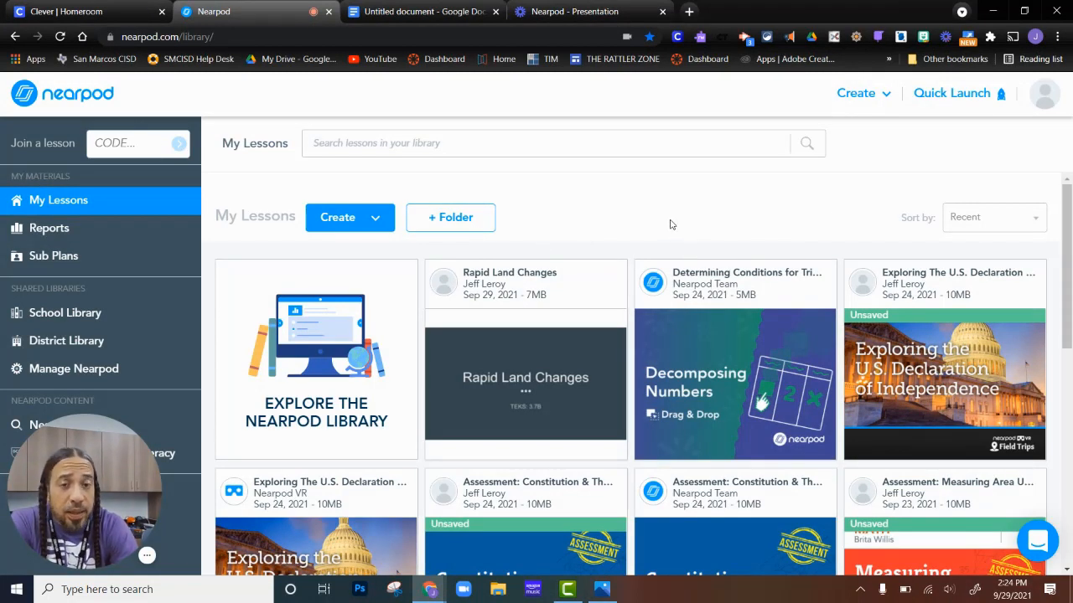
mouse_move(586, 275)
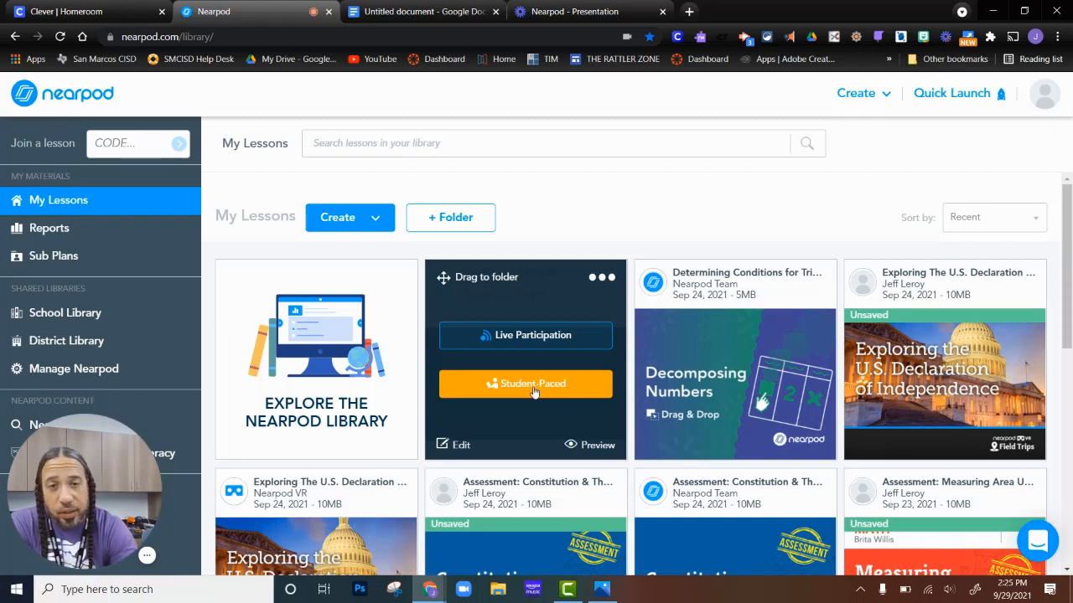
click(522, 337)
click(541, 216)
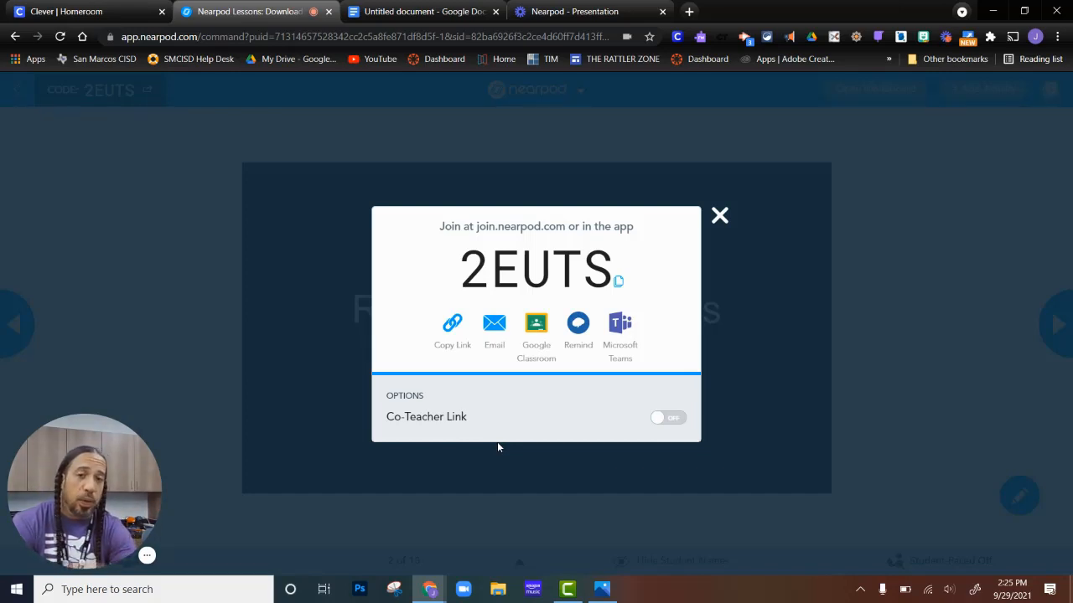
click(661, 418)
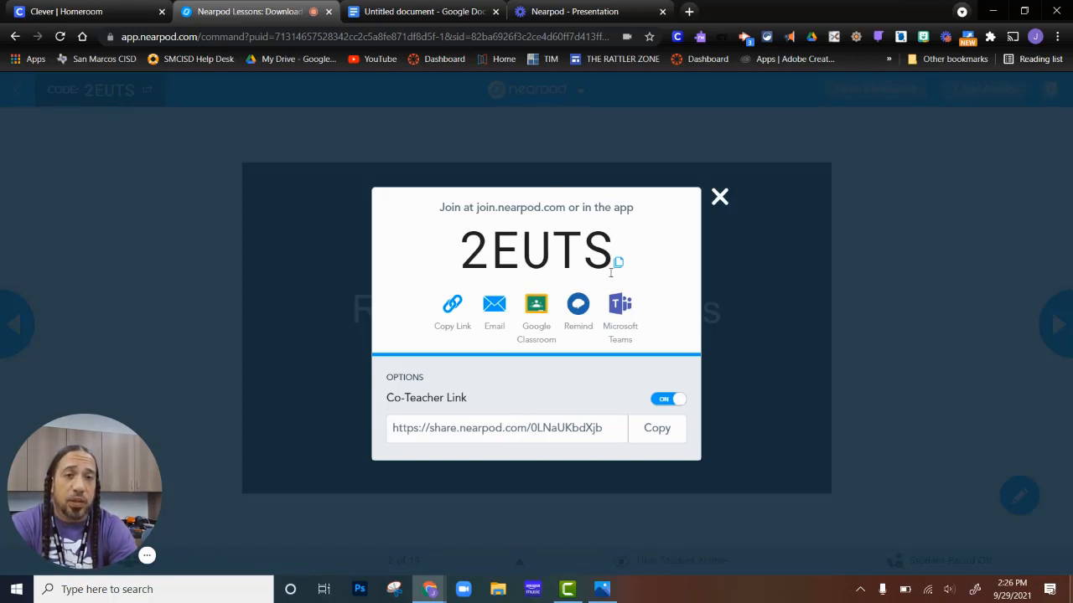
click(719, 197)
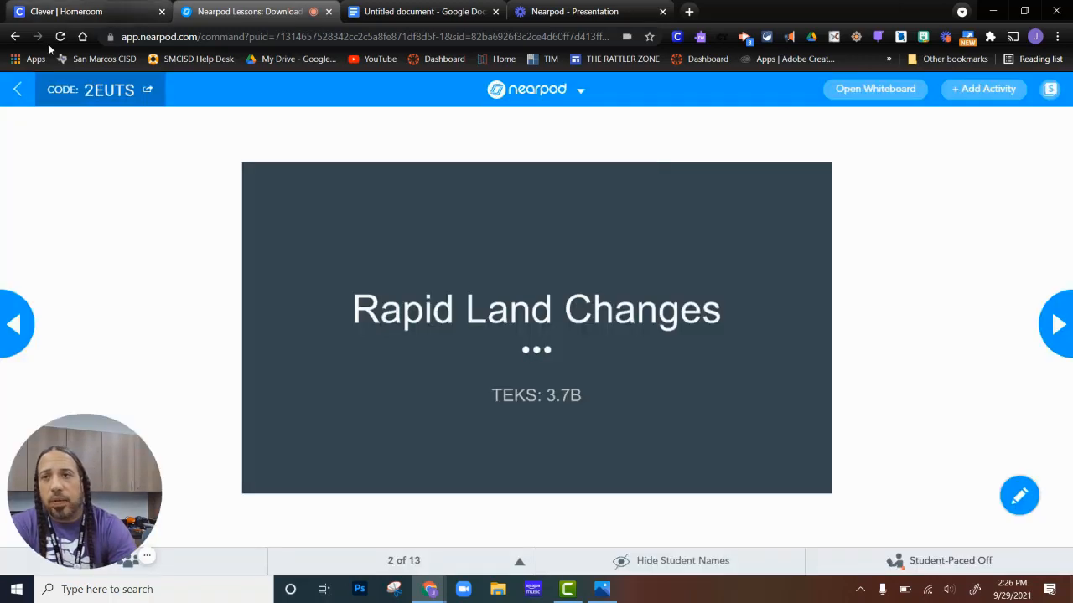
Return to My Lessons and launch a new Student-Paced session of the Rapid Land Changes lesson.
click(16, 37)
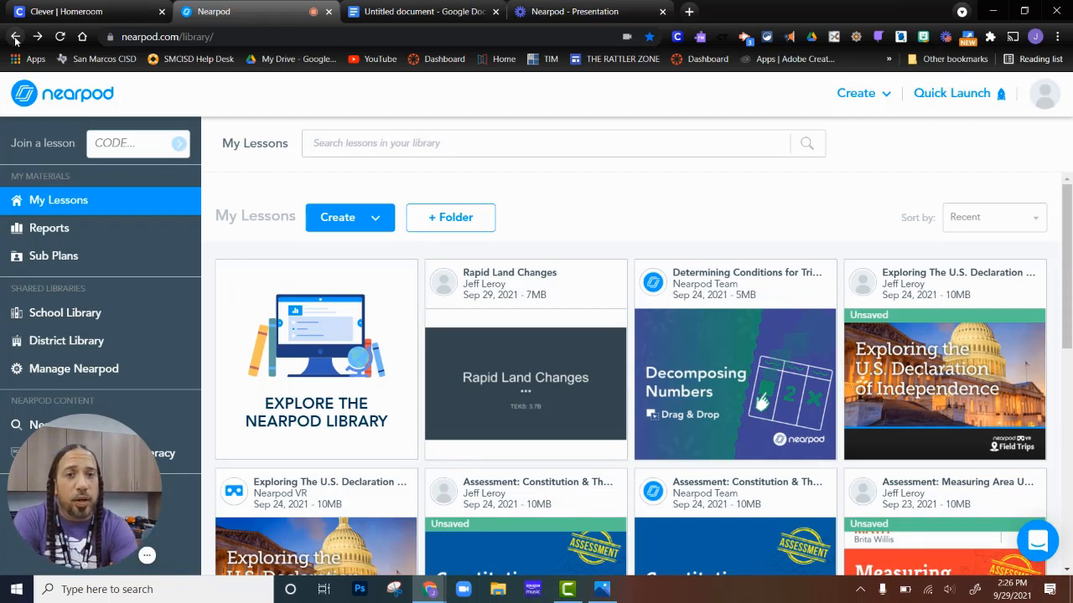
mouse_move(525, 280)
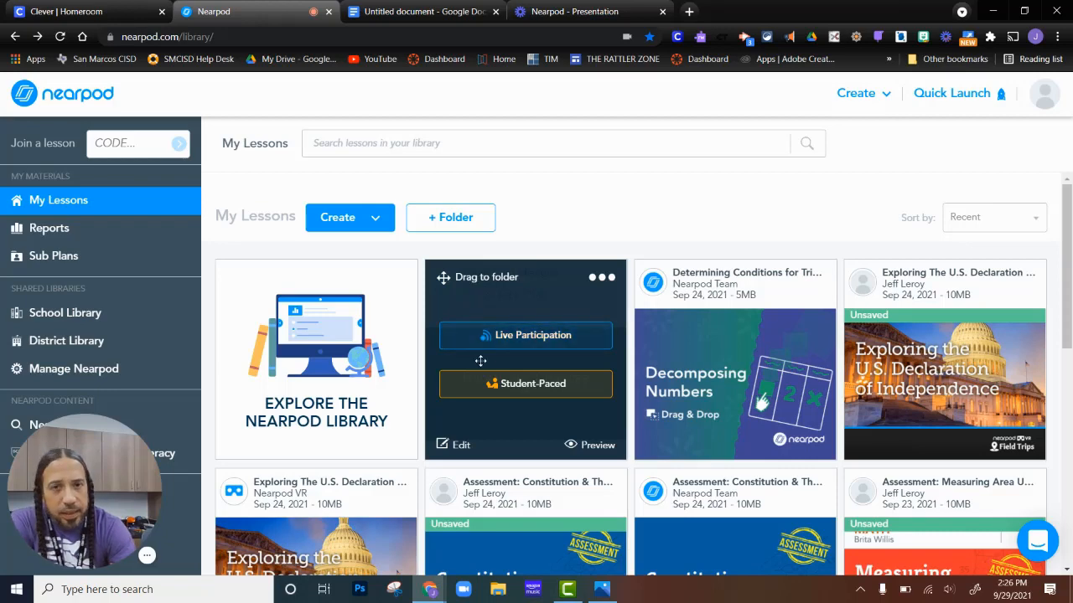
click(526, 391)
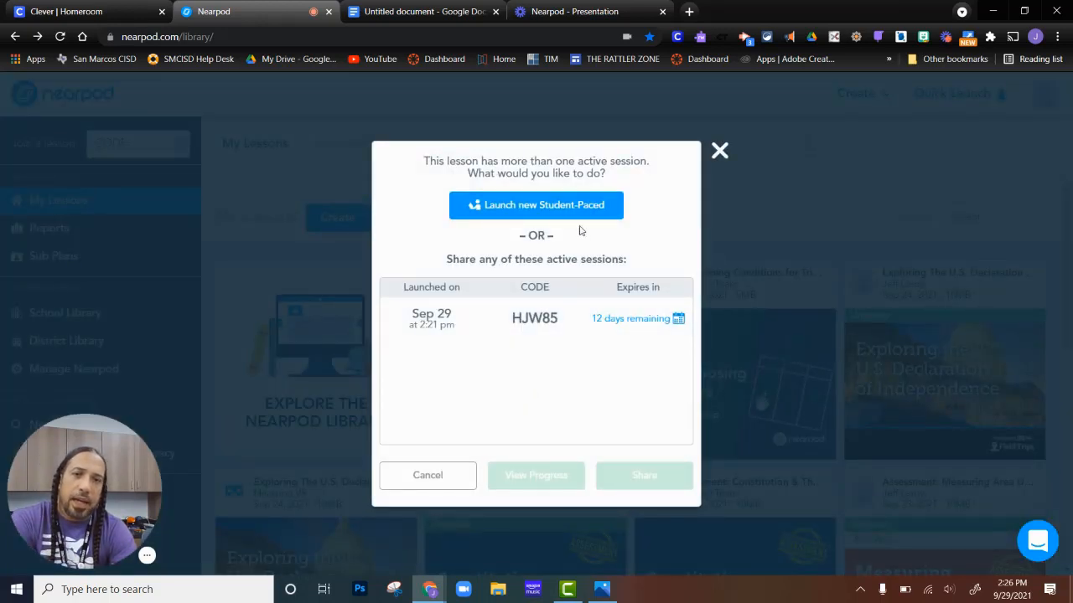
click(577, 213)
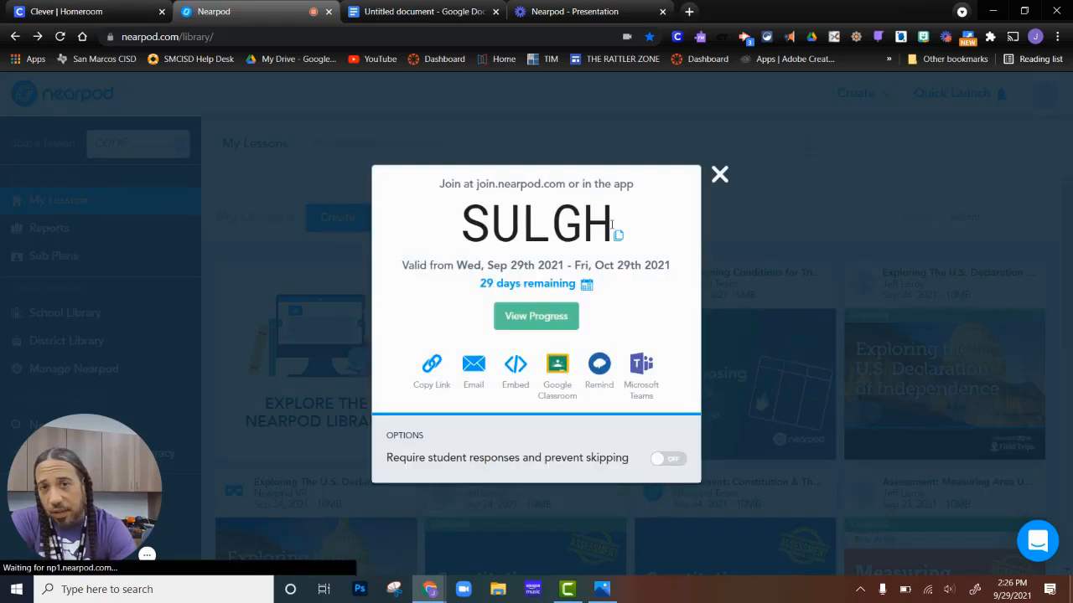
Set the student-paced code to expire on October 4, 2021 and turn on requiring student responses and preventing skipping.
click(585, 285)
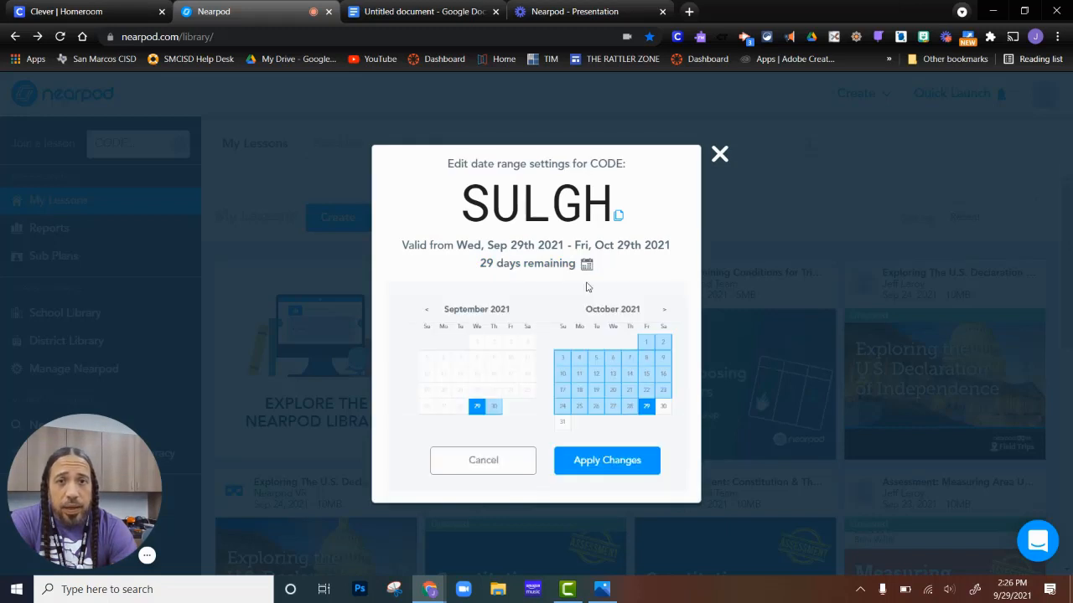
click(579, 360)
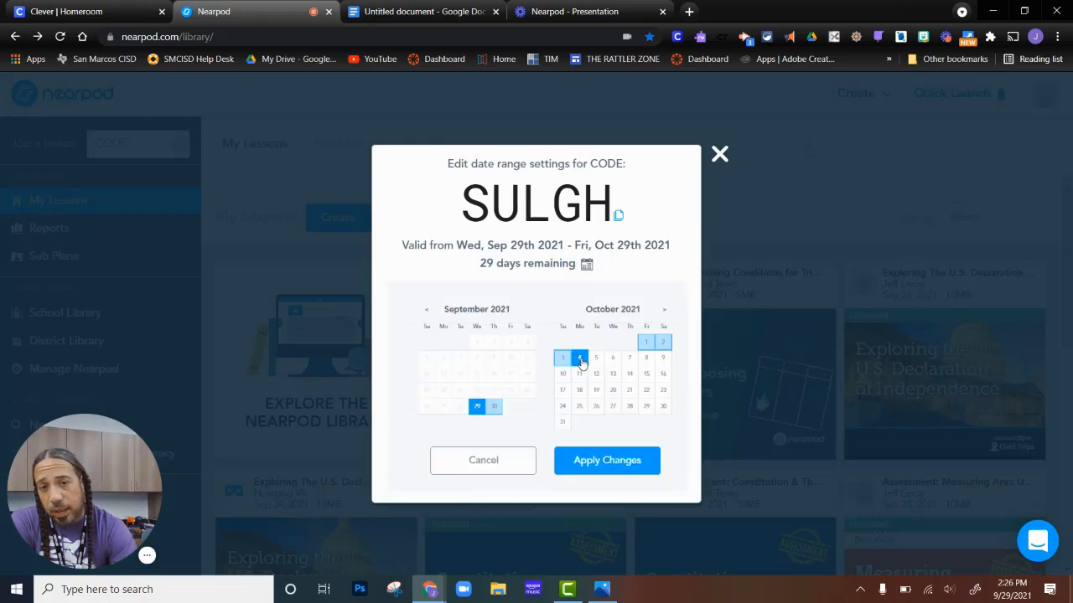
click(615, 459)
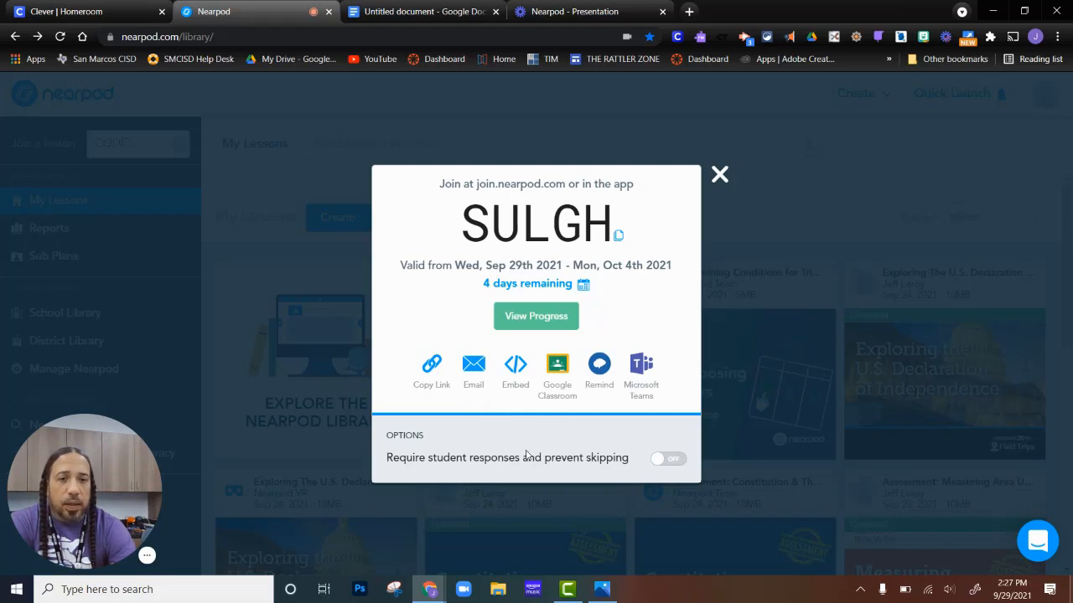
click(671, 461)
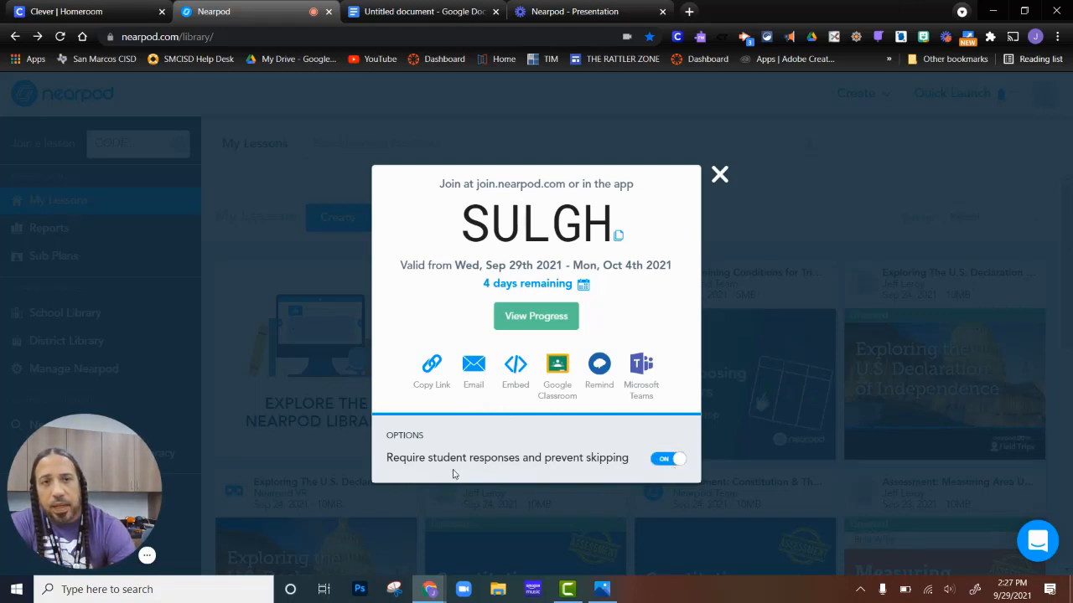